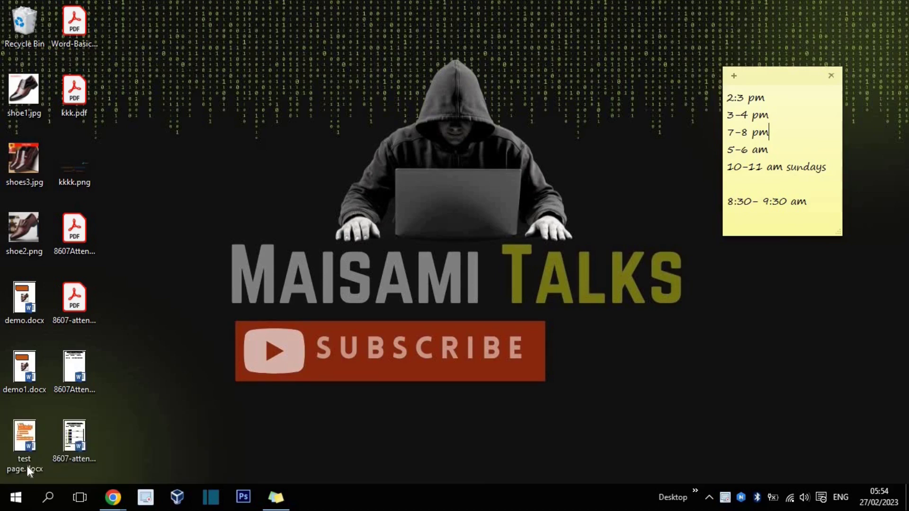
Search Windows for "word" and launch Word 2013 from the results.
{"action": "left_click", "coordinate": [46, 503]}
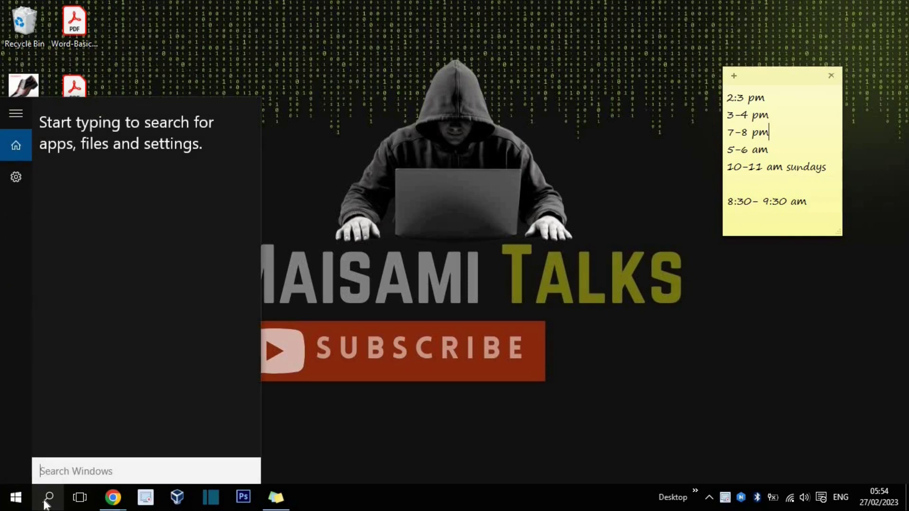
{"action": "left_click", "coordinate": [46, 504]}
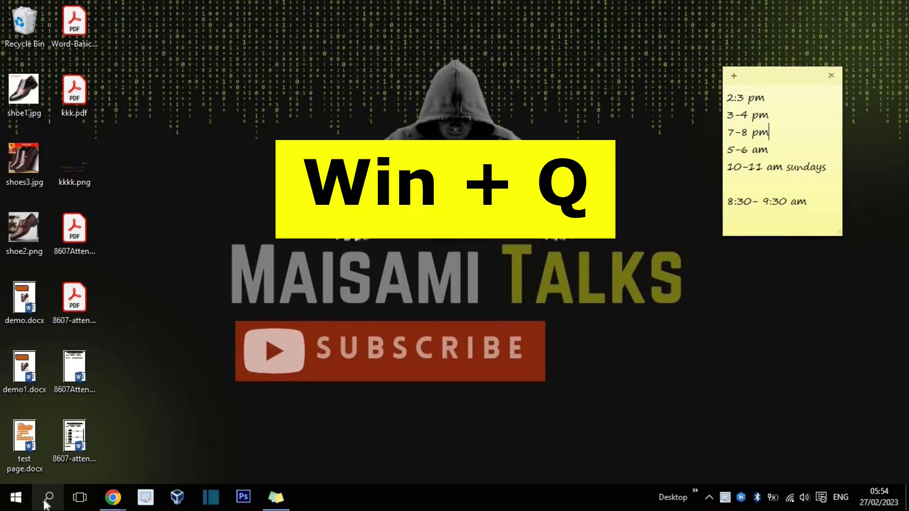
{"action": "key", "text": "super+q"}
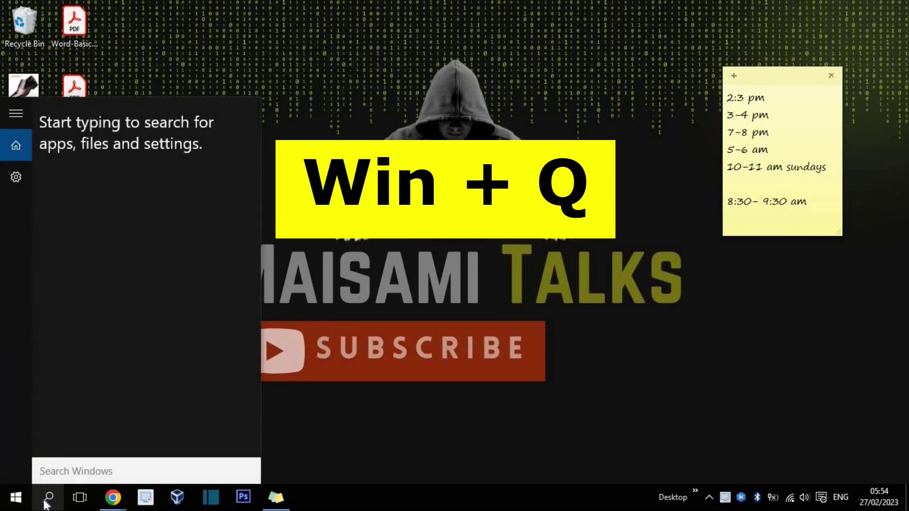
{"action": "type", "text": "word"}
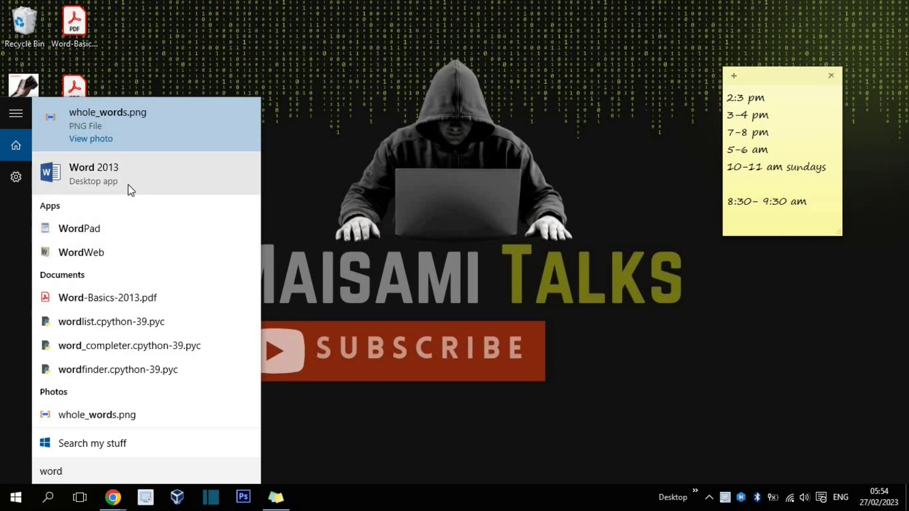
{"action": "left_click", "coordinate": [130, 190]}
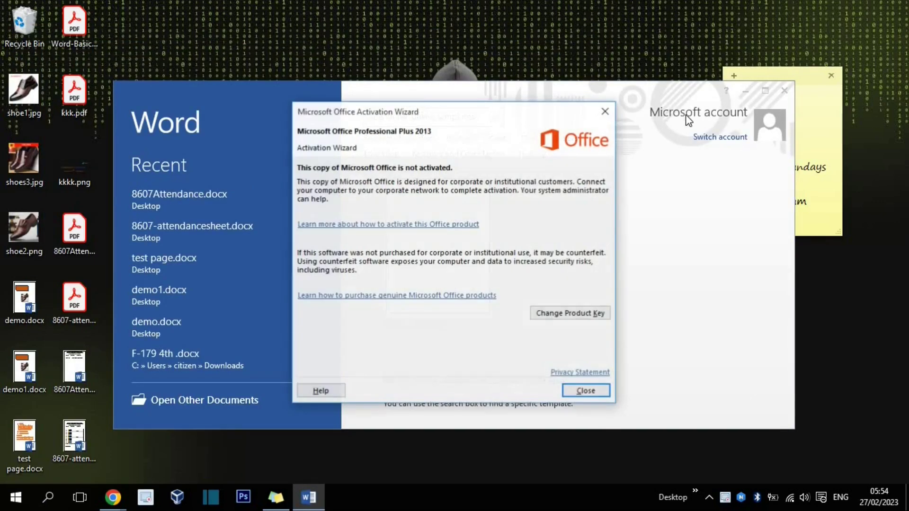
Close the Office Activation Wizard and maximize the Word start screen window.
{"action": "left_click", "coordinate": [583, 392]}
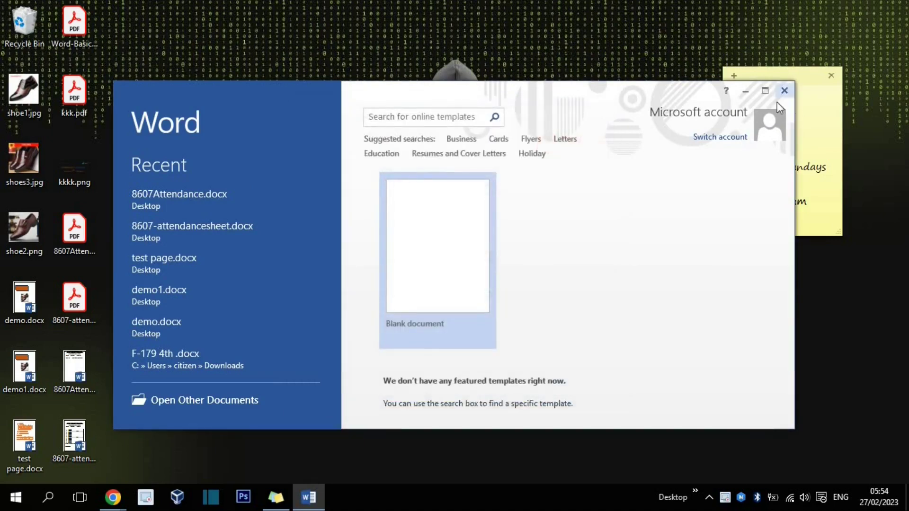
{"action": "left_click", "coordinate": [764, 91]}
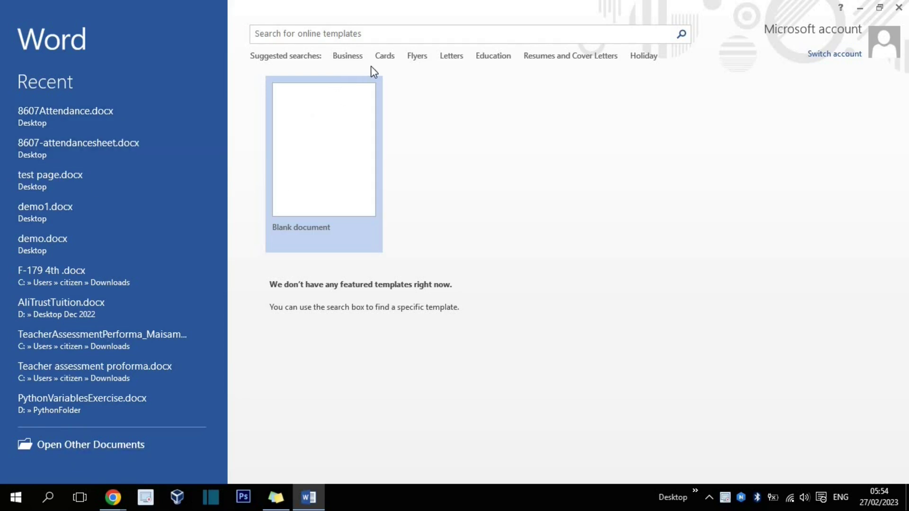
Browse Cards templates, then Flyers, previewing and closing the Party invitation flyer.
{"action": "left_click", "coordinate": [391, 58]}
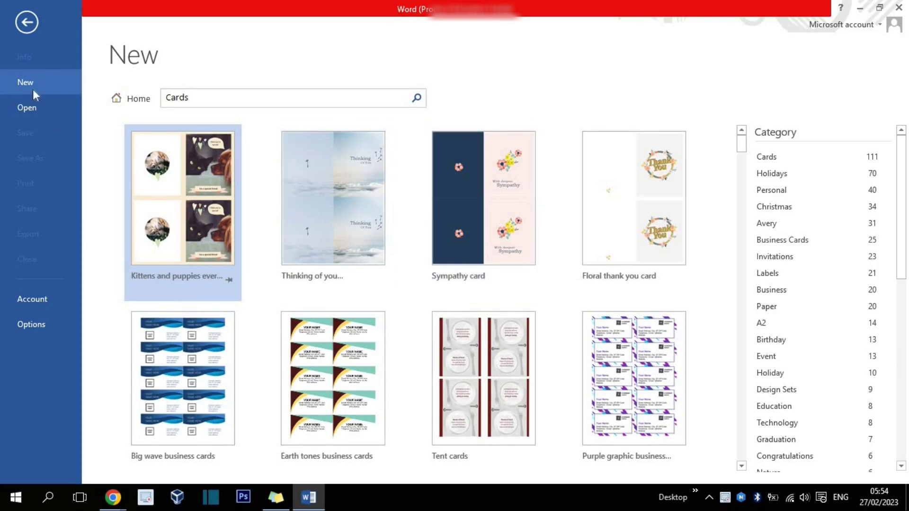
{"action": "left_click", "coordinate": [27, 22]}
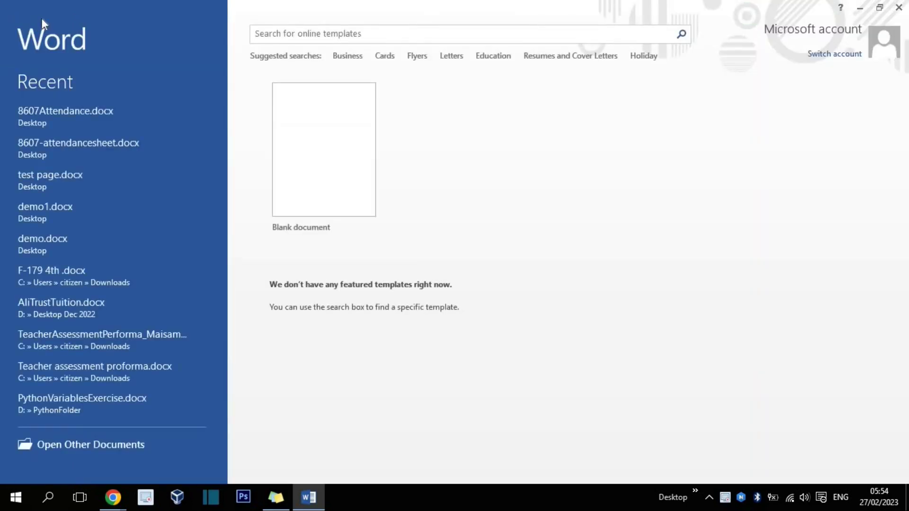
{"action": "left_click", "coordinate": [413, 57]}
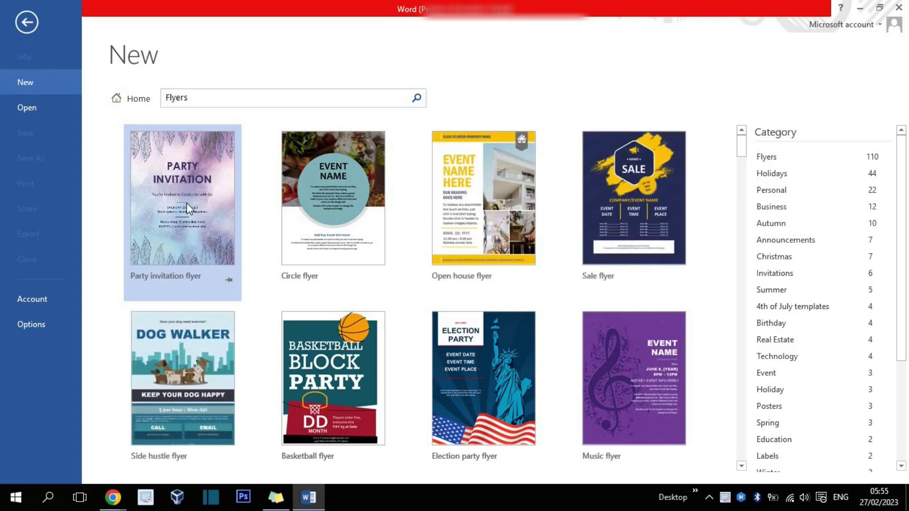
{"action": "left_click", "coordinate": [186, 203]}
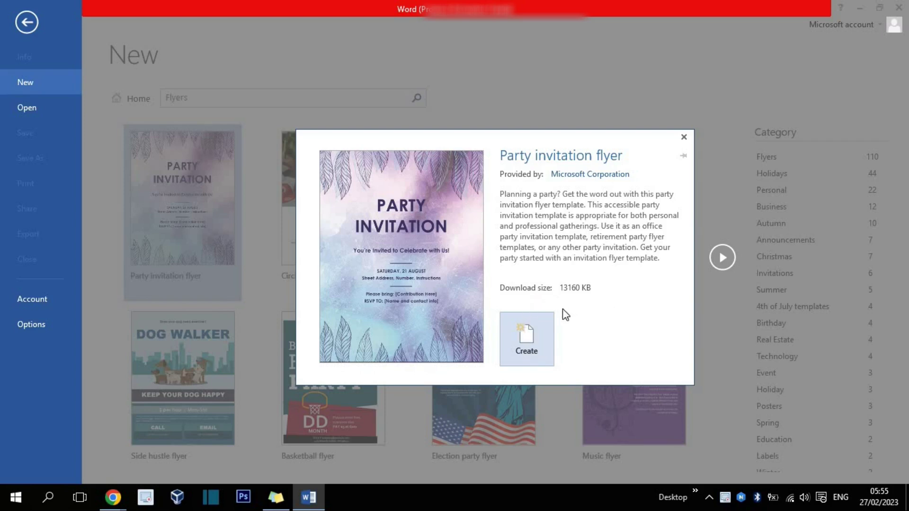
{"action": "left_click", "coordinate": [683, 137]}
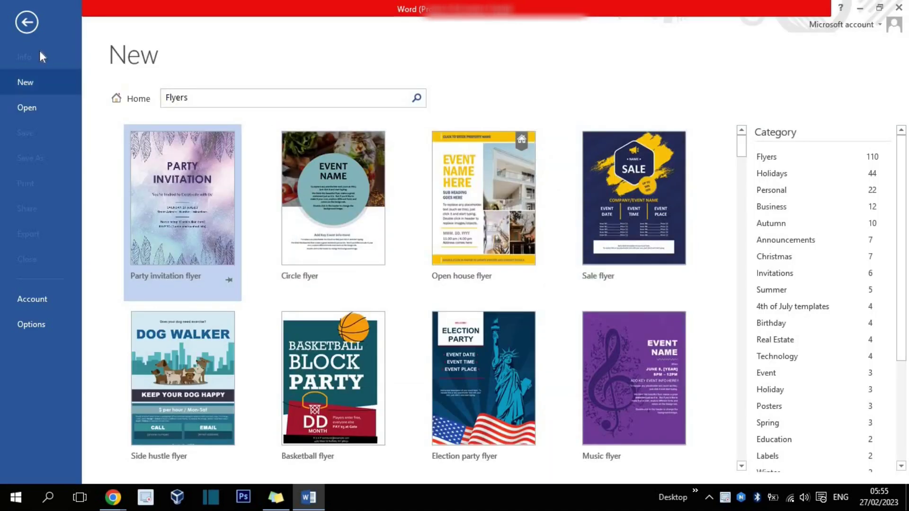
Browse Resumes and Cover Letters, preview the Bold monogram cover letter, then return to start.
{"action": "left_click", "coordinate": [27, 22]}
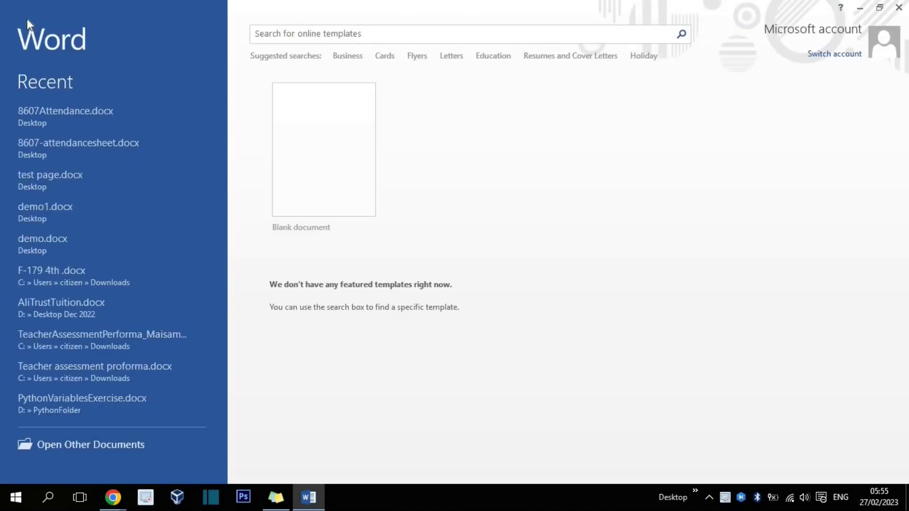
{"action": "left_click", "coordinate": [536, 56]}
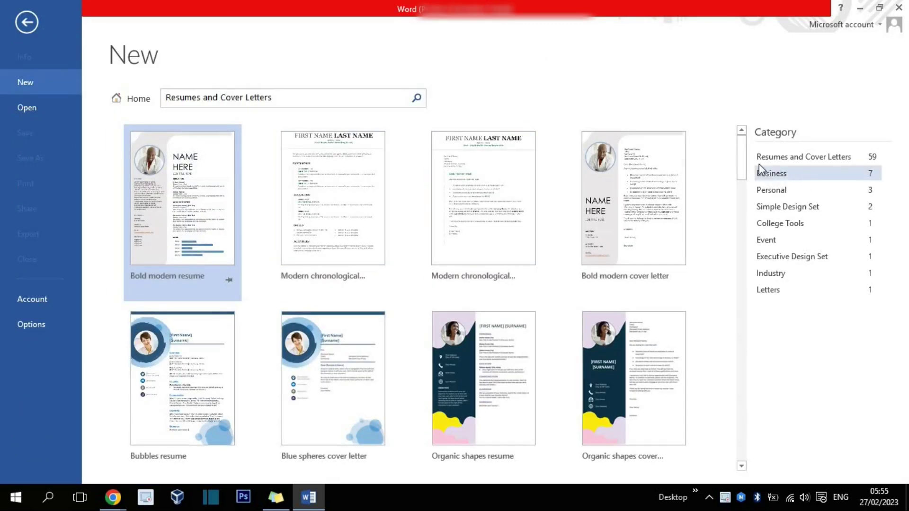
{"action": "mouse_move", "coordinate": [742, 158]}
{"action": "left_mouse_down"}
{"action": "mouse_move", "coordinate": [742, 283]}
{"action": "mouse_move", "coordinate": [746, 231]}
{"action": "left_mouse_up"}
{"action": "left_click", "coordinate": [655, 231]}
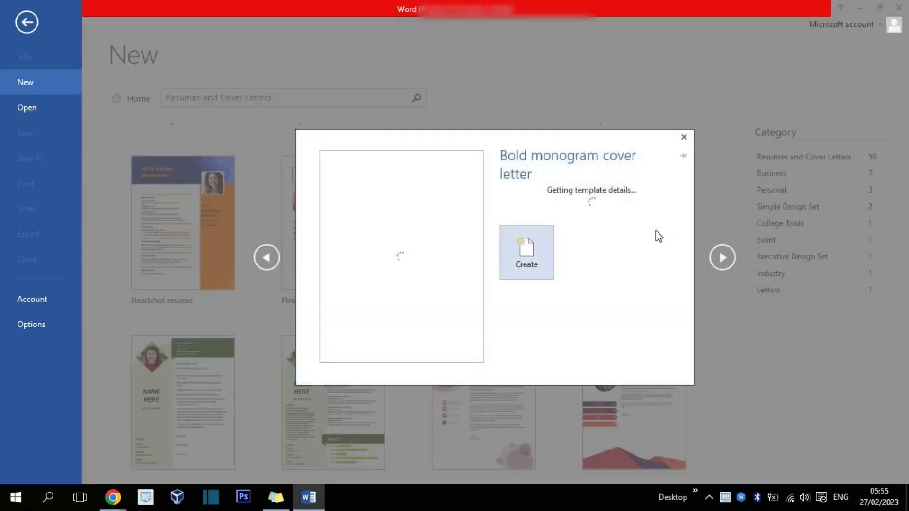
{"action": "left_click", "coordinate": [684, 134]}
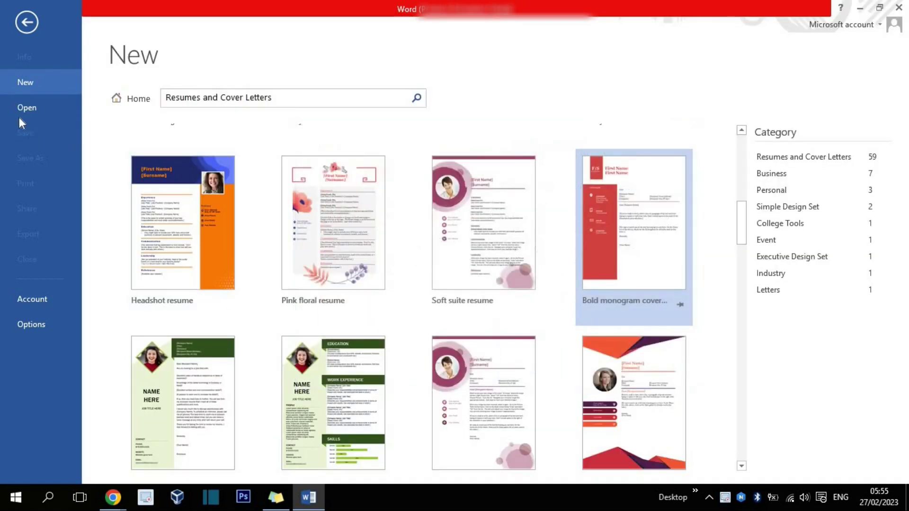
{"action": "left_click", "coordinate": [21, 23]}
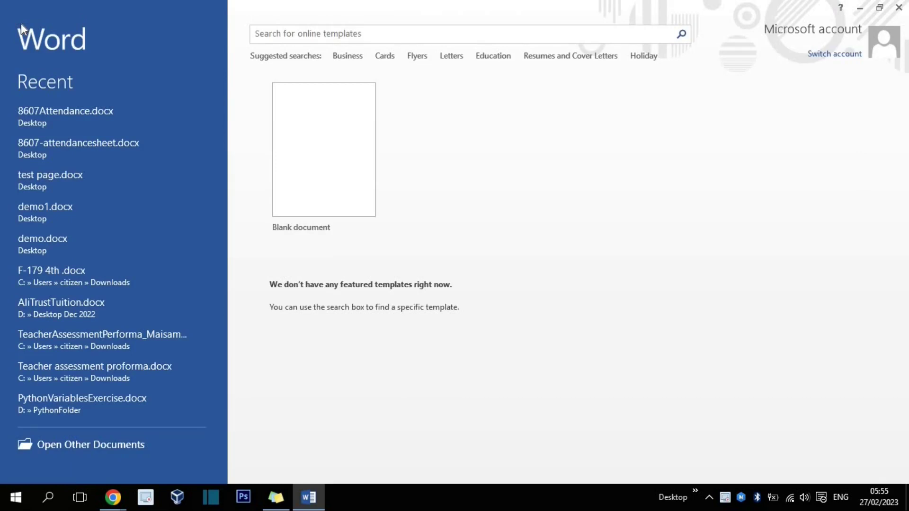
Create a blank document, type and erase test text, and set font size to 36.
{"action": "left_click", "coordinate": [318, 144]}
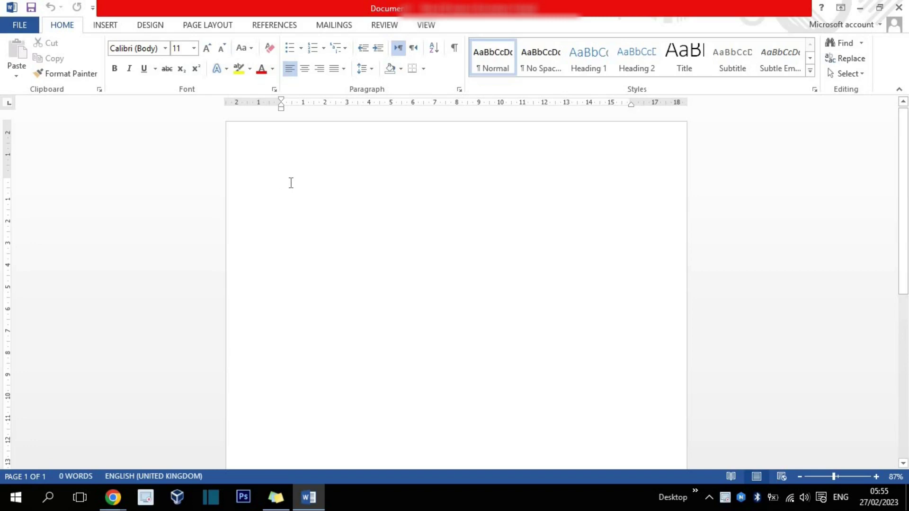
{"action": "type", "text": "fsdf"}
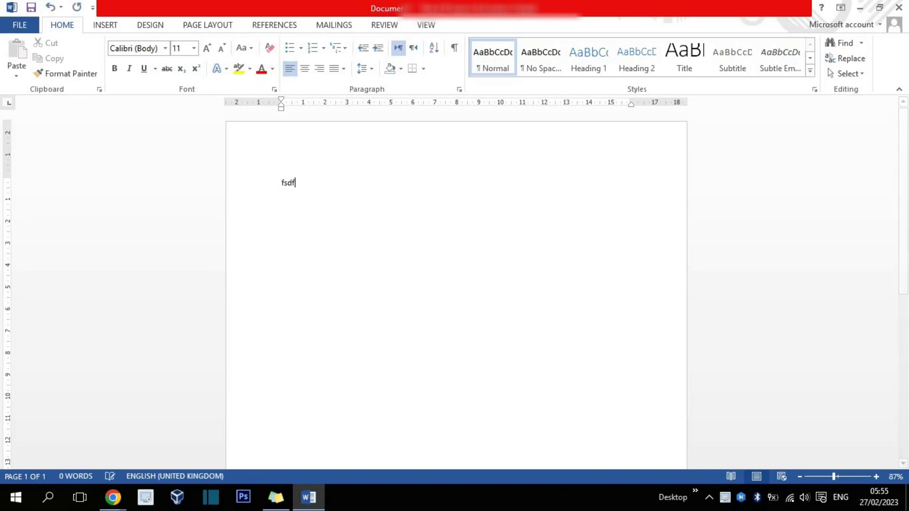
{"action": "type", "text": "sdfsd"}
{"action": "key", "text": "BackSpace"}
{"action": "key", "text": "BackSpace"}
{"action": "key", "text": "BackSpace"}
{"action": "key", "text": "BackSpace"}
{"action": "key", "text": "BackSpace"}
{"action": "key", "text": "BackSpace"}
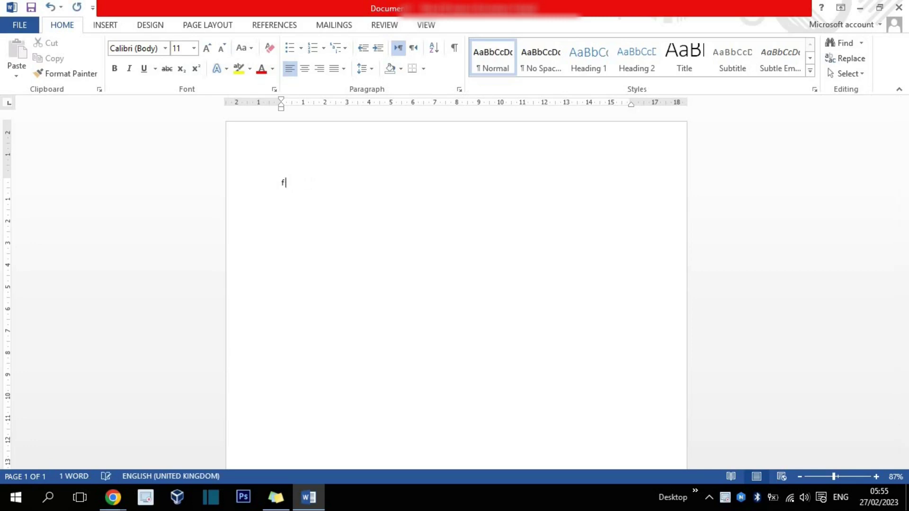
{"action": "key", "text": "BackSpace"}
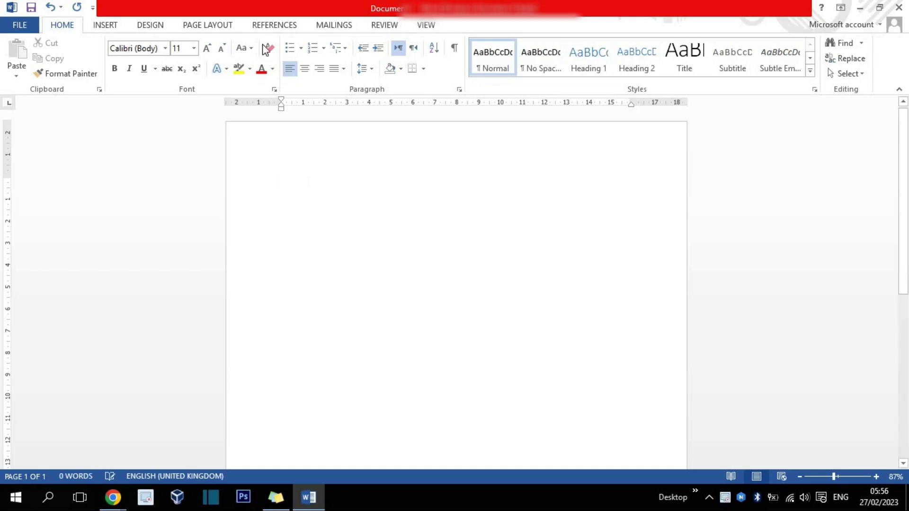
{"action": "left_click", "coordinate": [193, 48]}
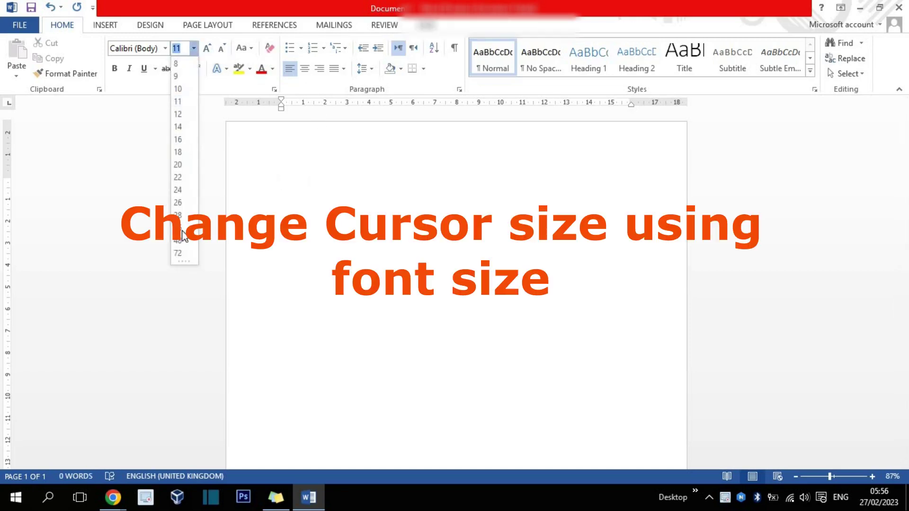
{"action": "left_click", "coordinate": [179, 227]}
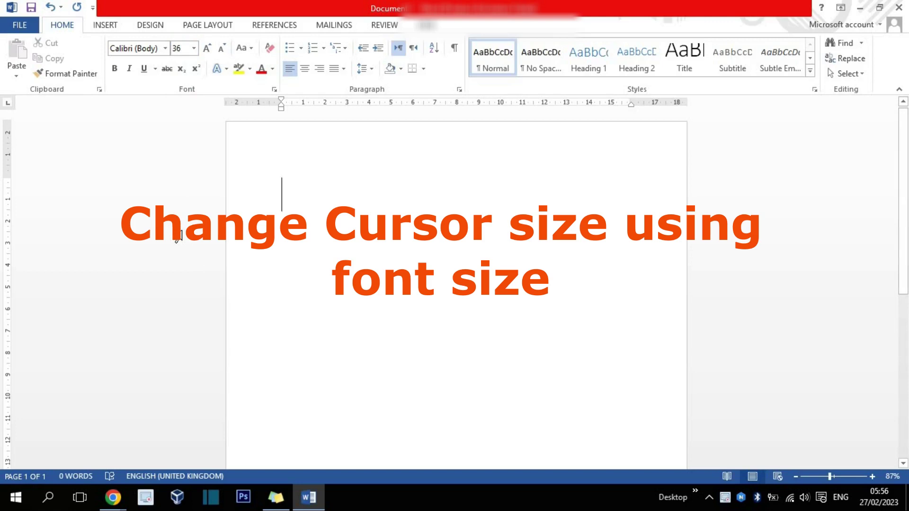
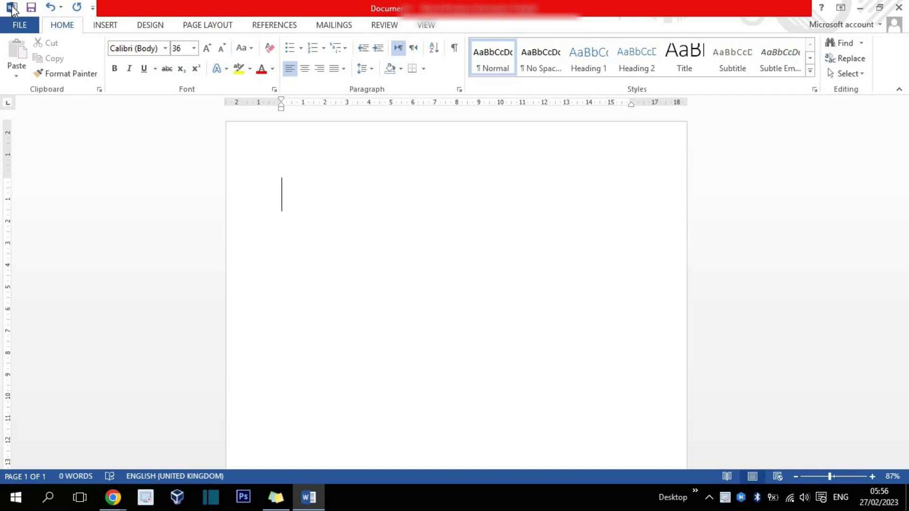
Visit the window menu and the Save page, then return to the empty document.
{"action": "left_click", "coordinate": [12, 9]}
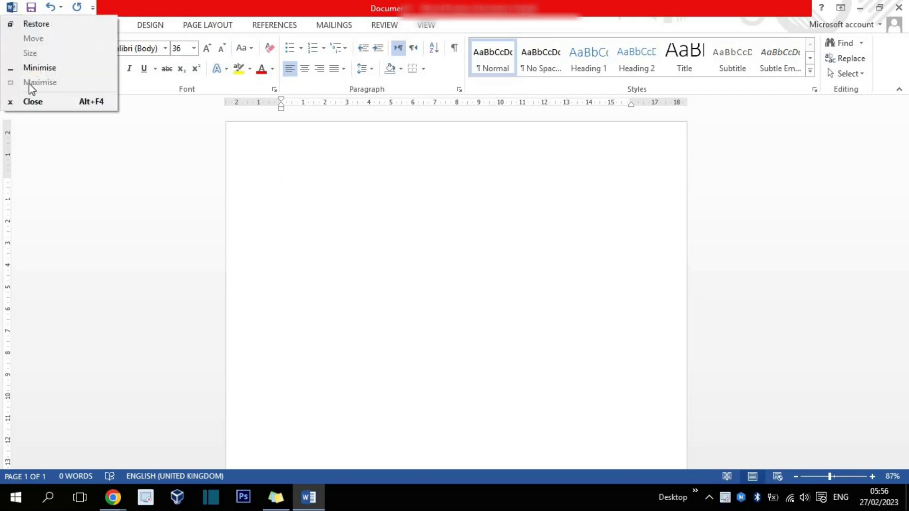
{"action": "left_click", "coordinate": [32, 7]}
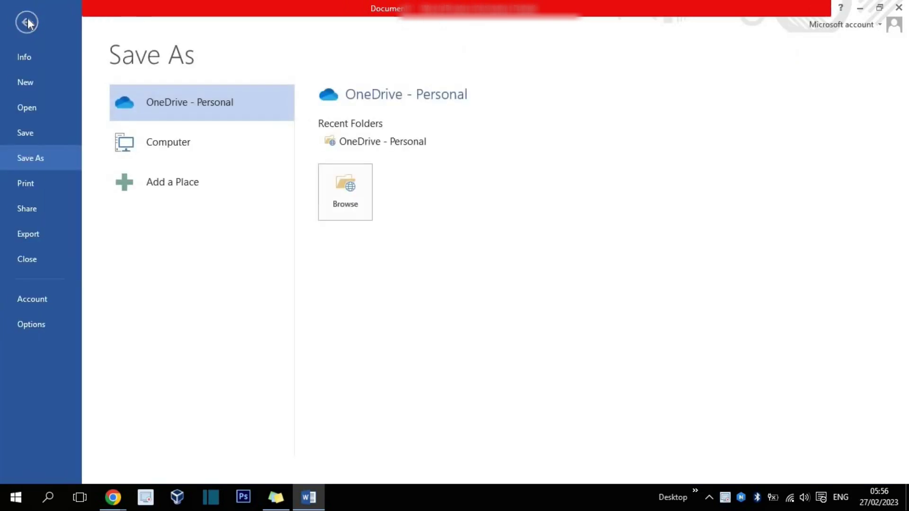
{"action": "left_click", "coordinate": [27, 22]}
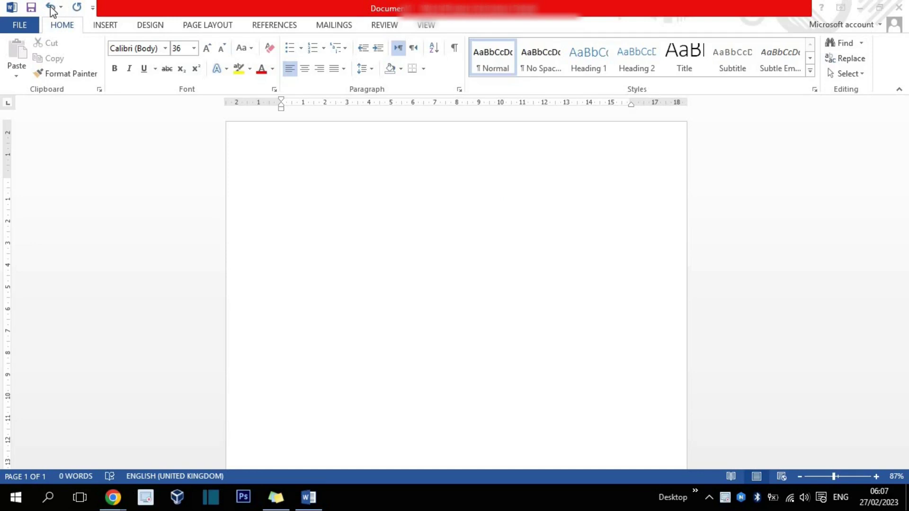
Tick Email in the Customize Quick Access Toolbar list.
{"action": "left_click", "coordinate": [80, 12]}
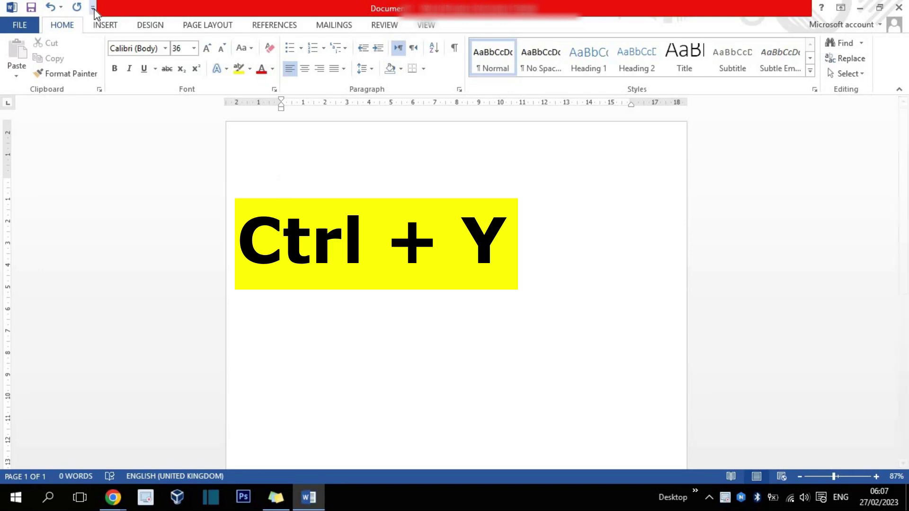
{"action": "left_click", "coordinate": [93, 9]}
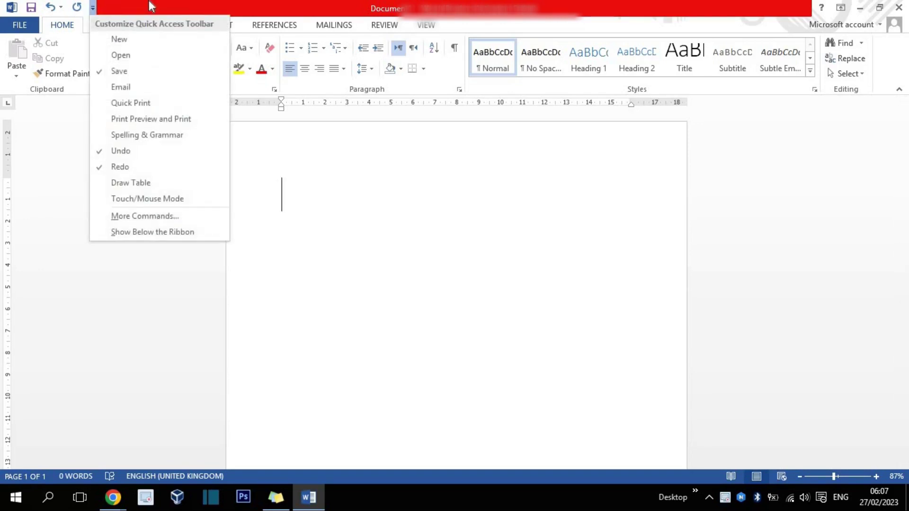
{"action": "left_click", "coordinate": [94, 8]}
{"action": "left_click", "coordinate": [93, 8]}
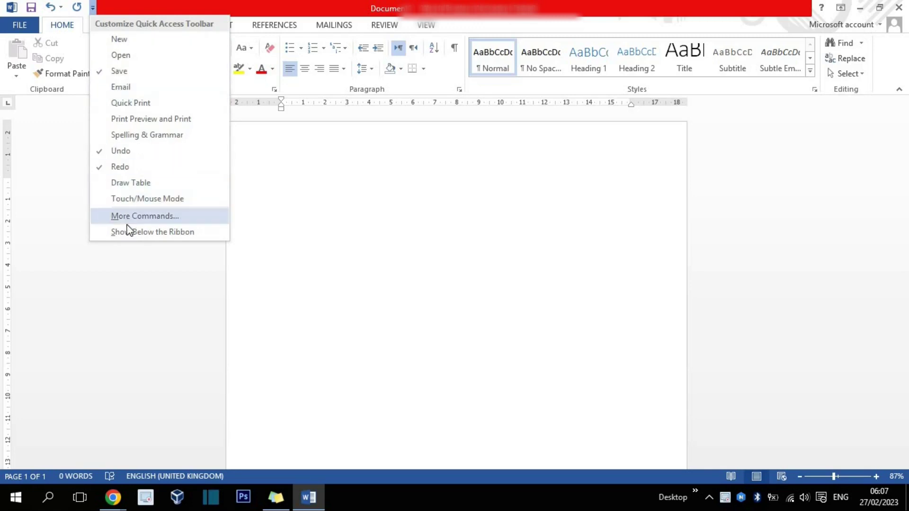
{"action": "left_click", "coordinate": [165, 87]}
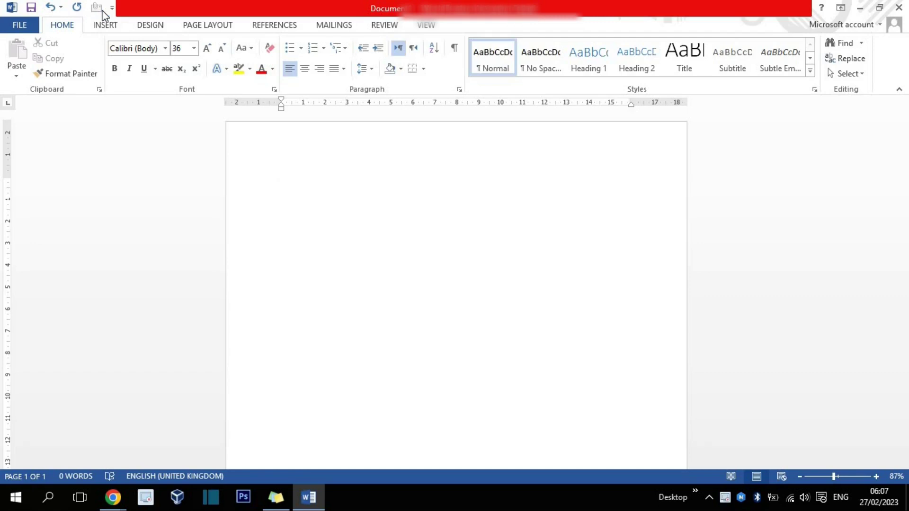
{"action": "left_click", "coordinate": [97, 7]}
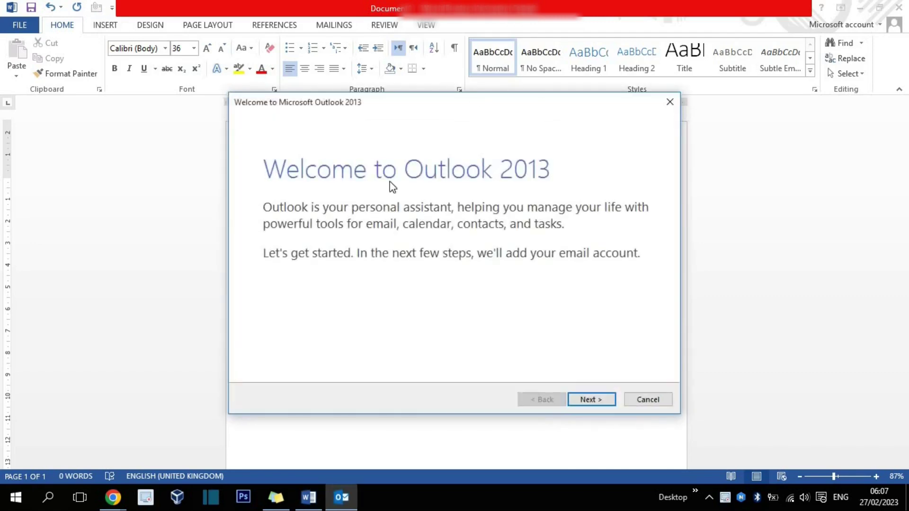
{"action": "left_click", "coordinate": [655, 399]}
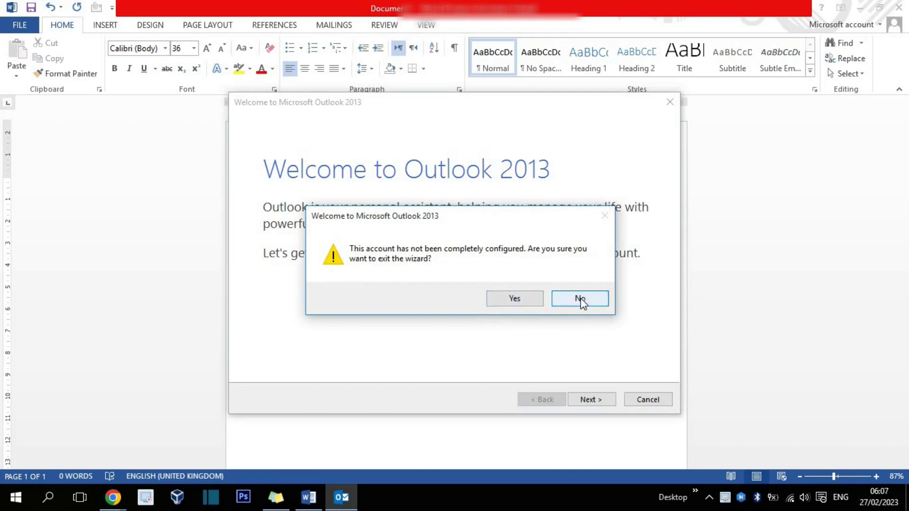
{"action": "left_click", "coordinate": [582, 304]}
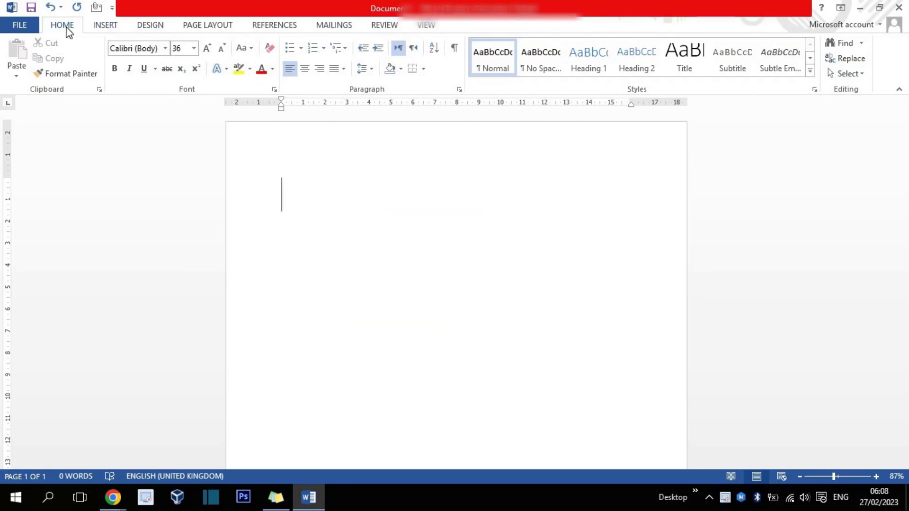
{"action": "left_click", "coordinate": [19, 26]}
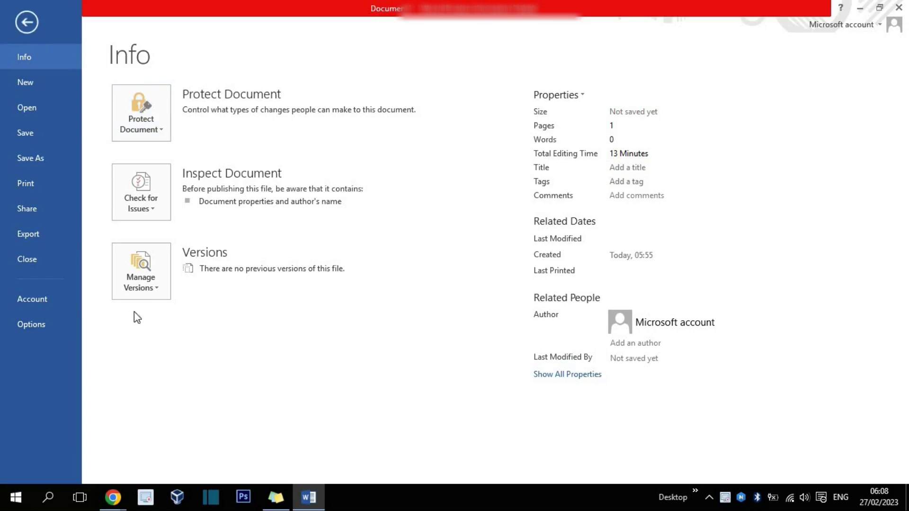
{"action": "left_click", "coordinate": [29, 21]}
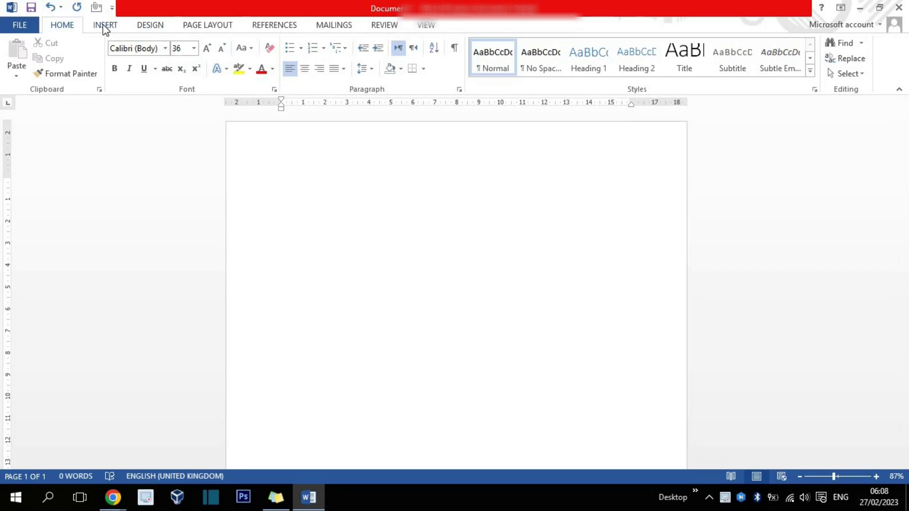
Insert an empty 'Type equation here.' equation from the Insert tab's Symbols group.
{"action": "left_click", "coordinate": [103, 26]}
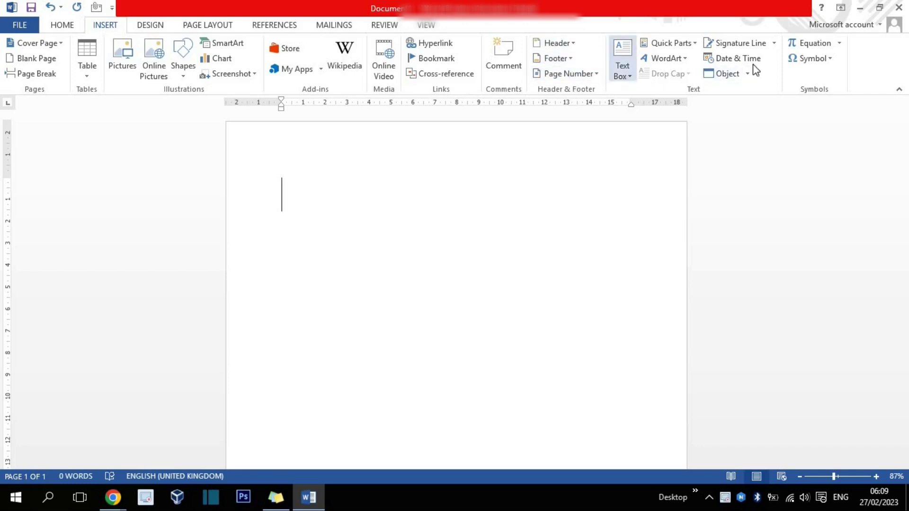
{"action": "left_click", "coordinate": [834, 46]}
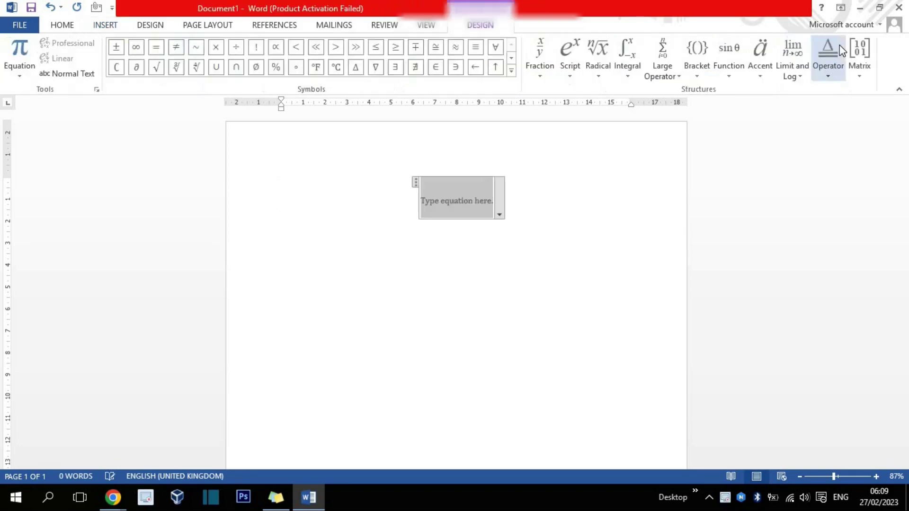
{"action": "left_click", "coordinate": [105, 26]}
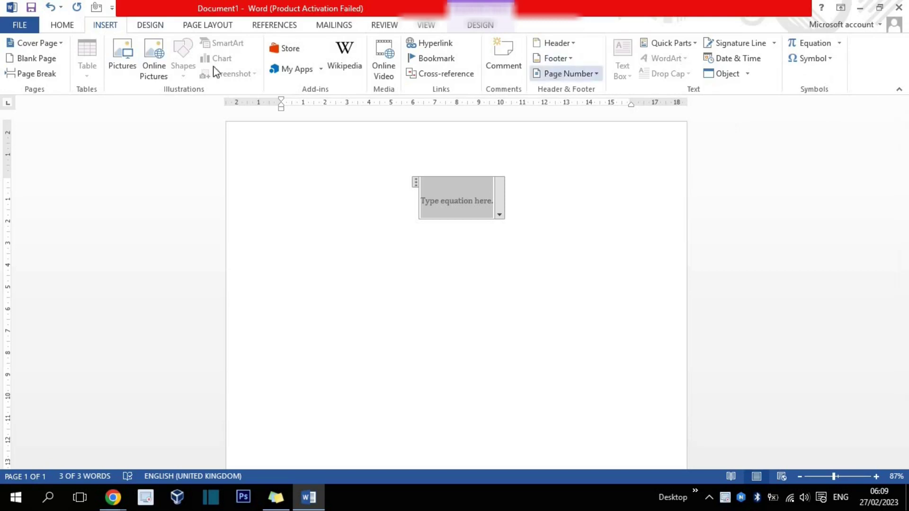
Preview the Design tab's colour schemes and theme effects galleries without applying any.
{"action": "left_click", "coordinate": [147, 26]}
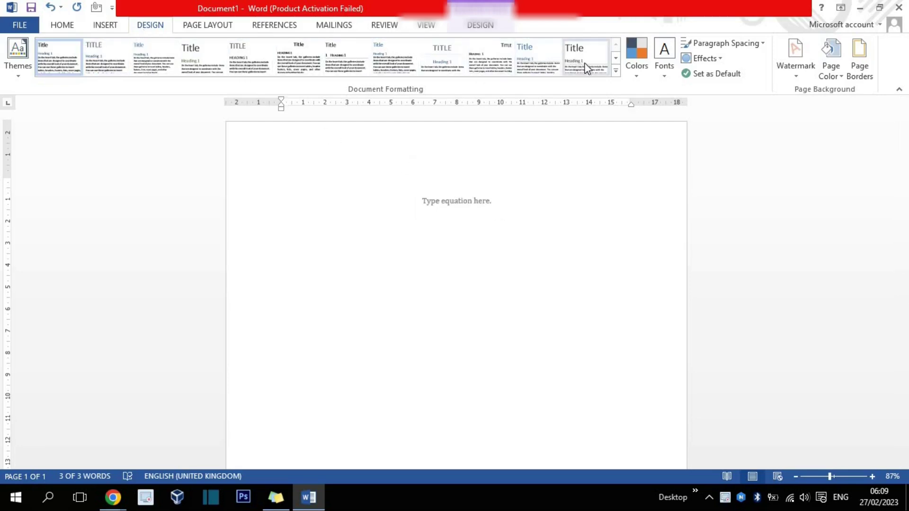
{"action": "left_click", "coordinate": [640, 75]}
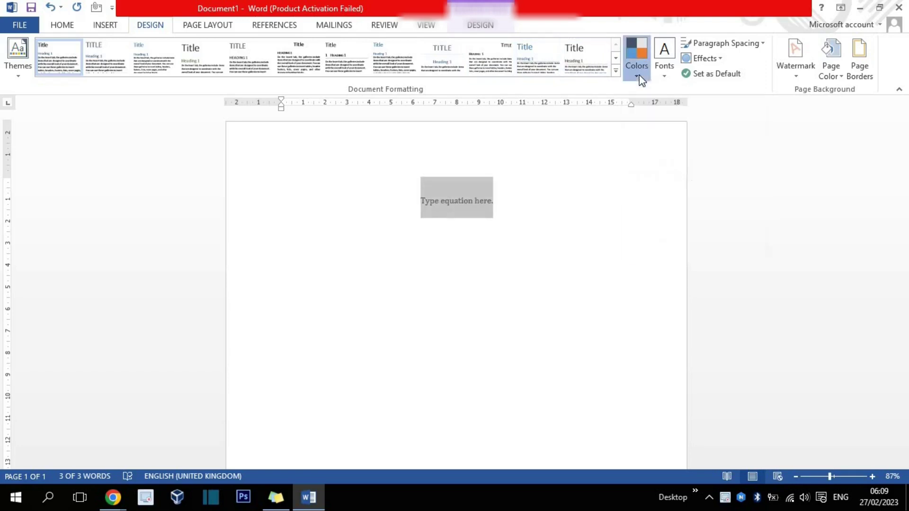
{"action": "left_click", "coordinate": [715, 59]}
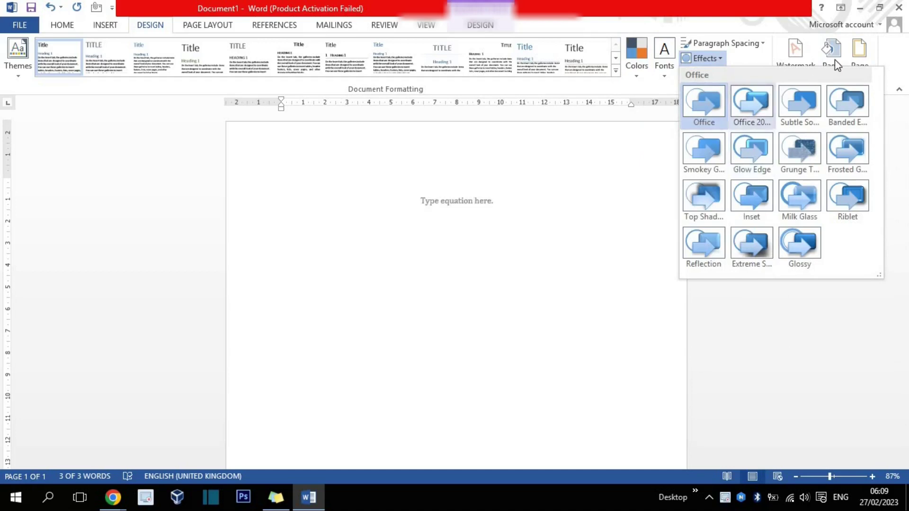
{"action": "left_click", "coordinate": [803, 315]}
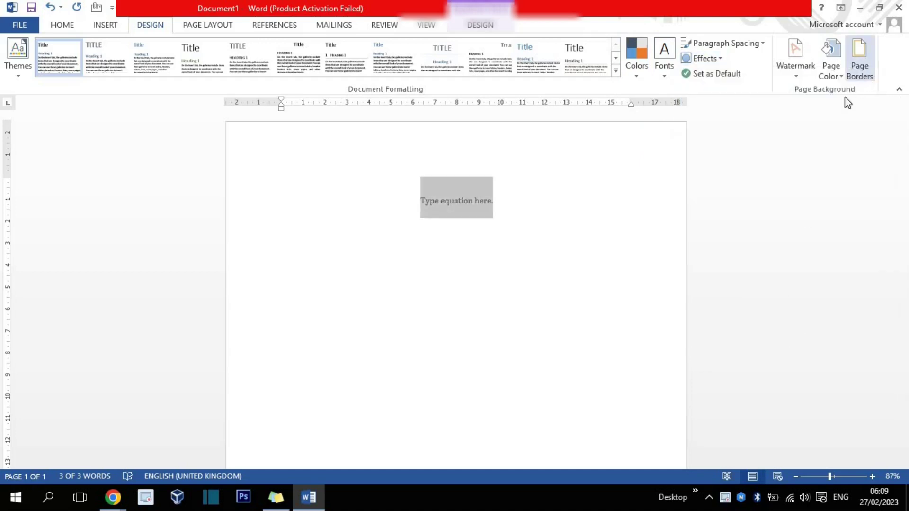
Look through the watermark gallery without choosing one, then show the Page Layout tools.
{"action": "left_click", "coordinate": [797, 77]}
{"action": "left_click", "coordinate": [798, 78]}
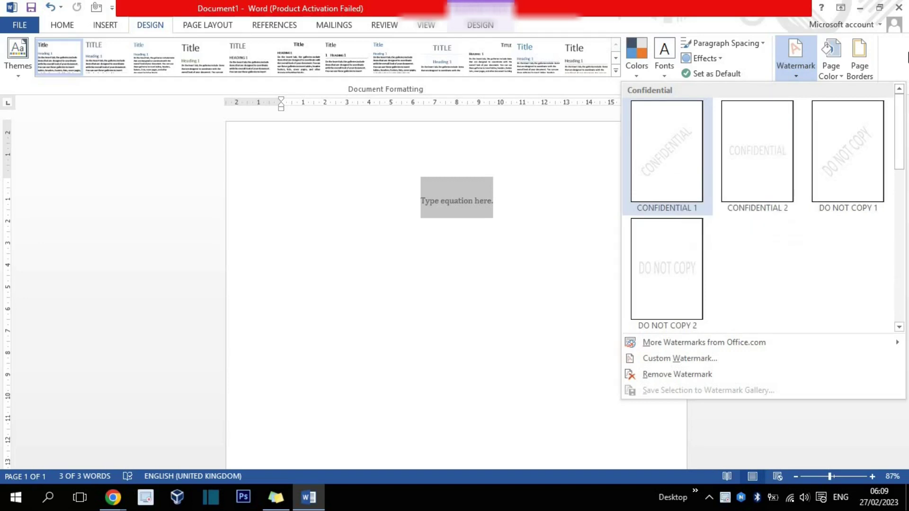
{"action": "left_click", "coordinate": [529, 269]}
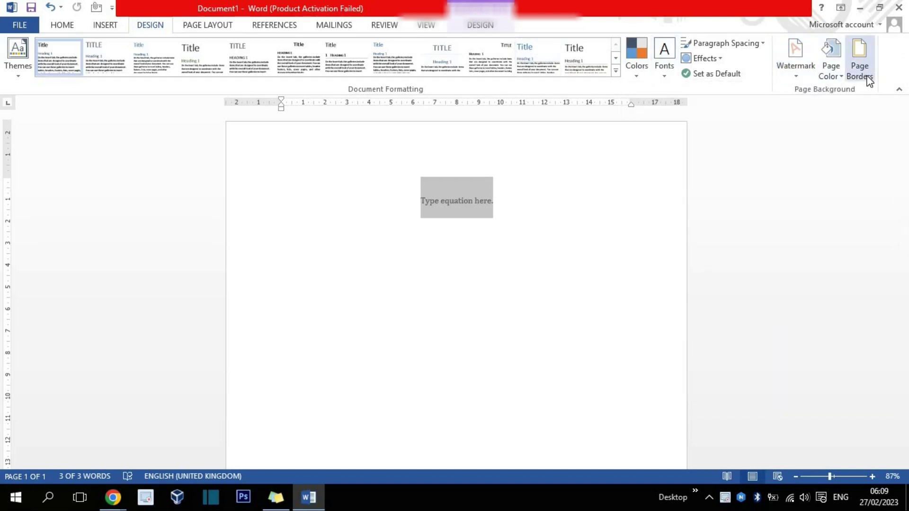
{"action": "left_click", "coordinate": [207, 29]}
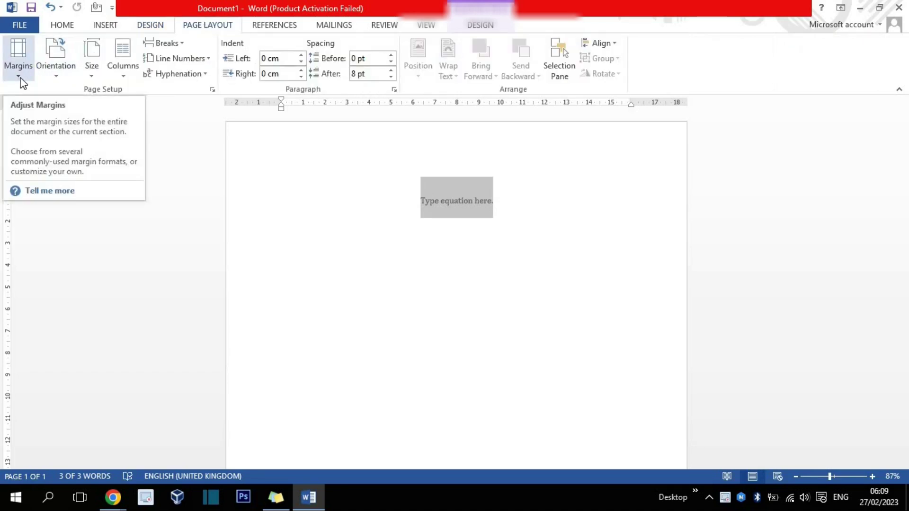
{"action": "mouse_move", "coordinate": [456, 285]}
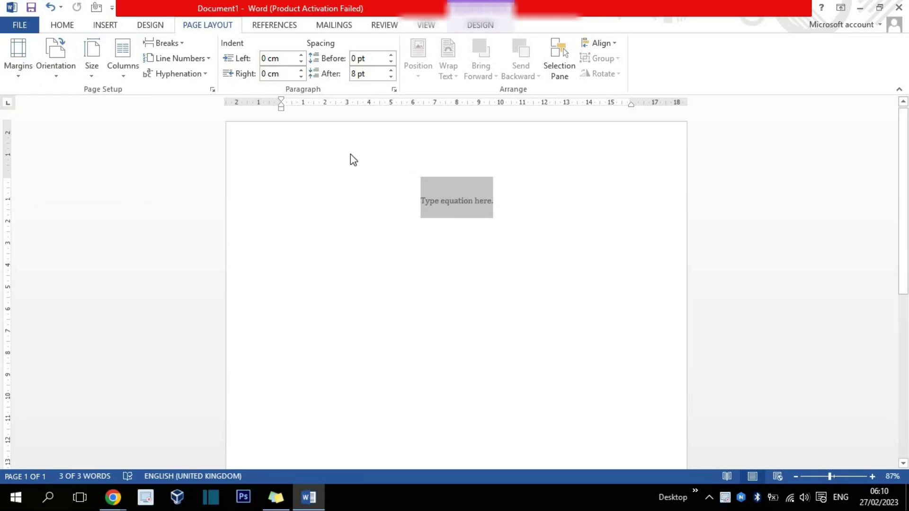
View the preset margins, then show the Portrait and Landscape orientation choices.
{"action": "left_click", "coordinate": [30, 73]}
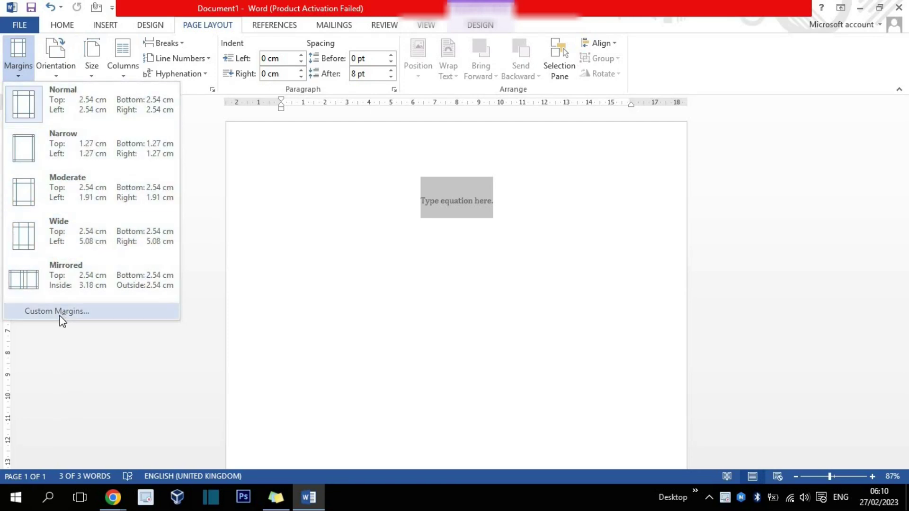
{"action": "left_click", "coordinate": [65, 79]}
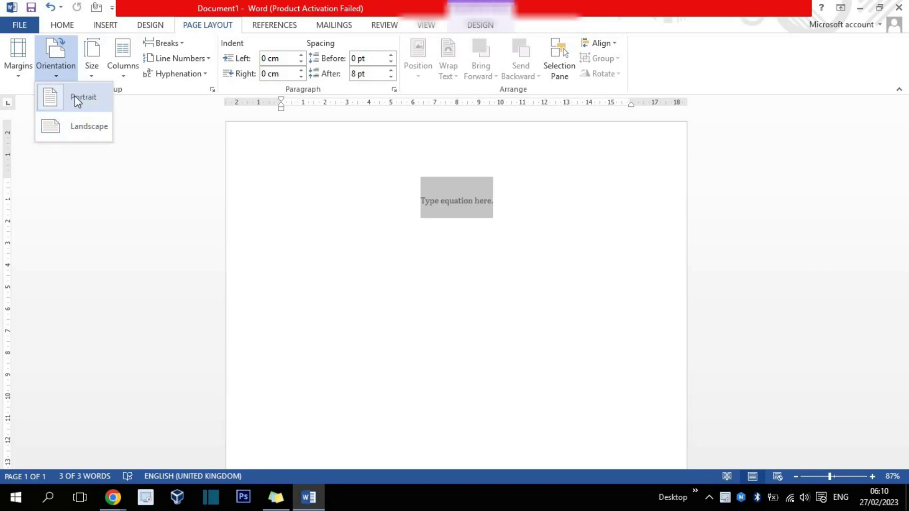
Scroll through the paper Size list, then show the One, Two, Three, Left and Right column choices.
{"action": "left_click", "coordinate": [94, 79]}
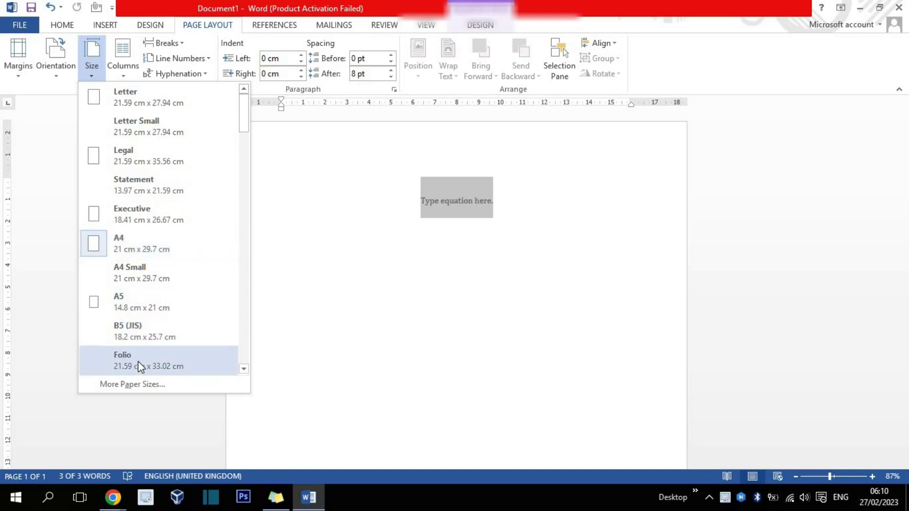
{"action": "scroll", "coordinate": [242, 161], "scroll_direction": "down", "scroll_amount": 1}
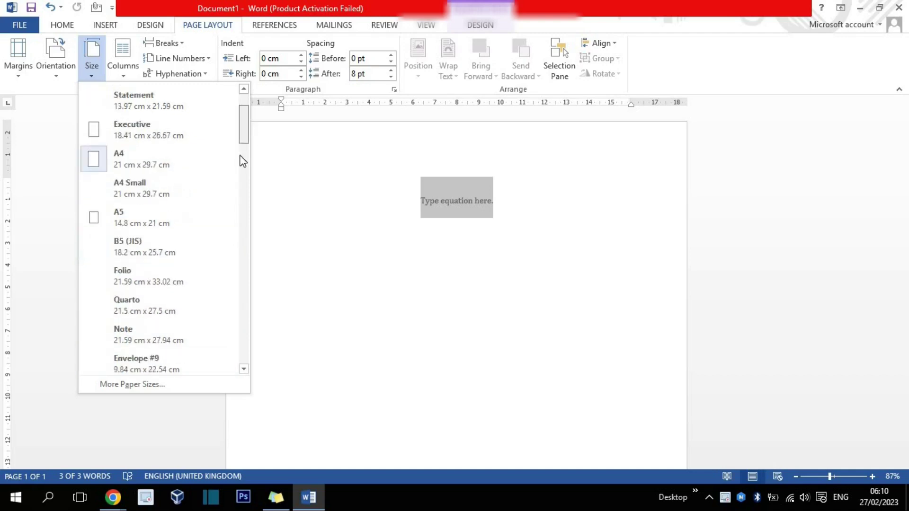
{"action": "scroll", "coordinate": [242, 161], "scroll_direction": "down", "scroll_amount": 4}
{"action": "scroll", "coordinate": [240, 179], "scroll_direction": "down", "scroll_amount": 2}
{"action": "scroll", "coordinate": [240, 217], "scroll_direction": "down", "scroll_amount": 2}
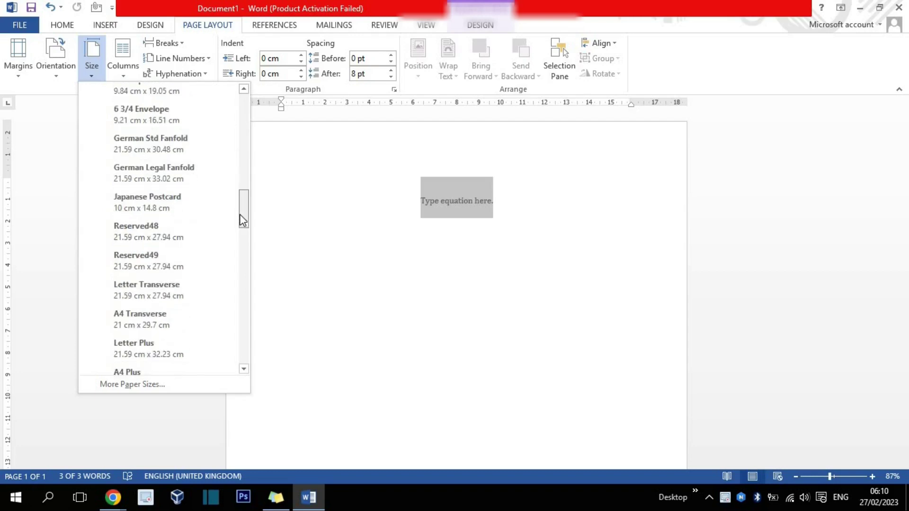
{"action": "left_click_drag", "start_coordinate": [240, 214], "coordinate": [241, 268]}
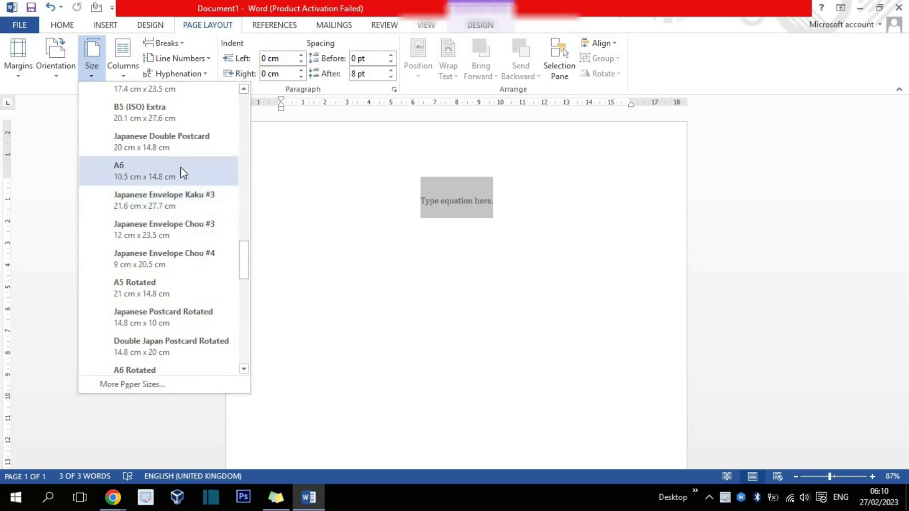
{"action": "left_click_drag", "start_coordinate": [248, 264], "coordinate": [243, 343]}
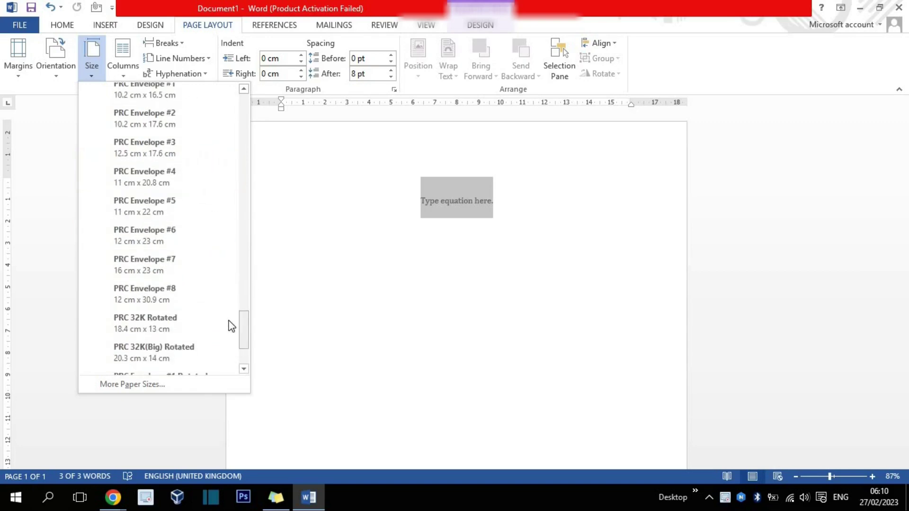
{"action": "left_click", "coordinate": [125, 79]}
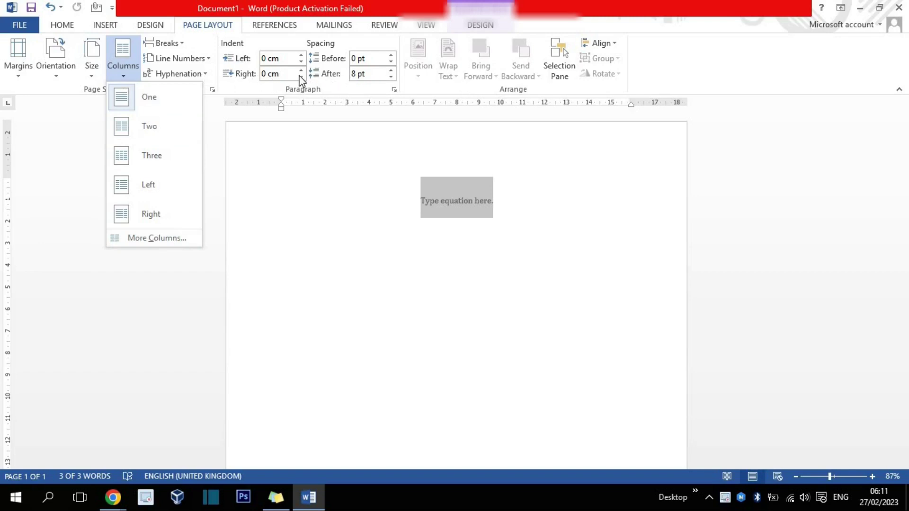
Close the Columns dropdown and show the References tab tools.
{"action": "left_click", "coordinate": [339, 176]}
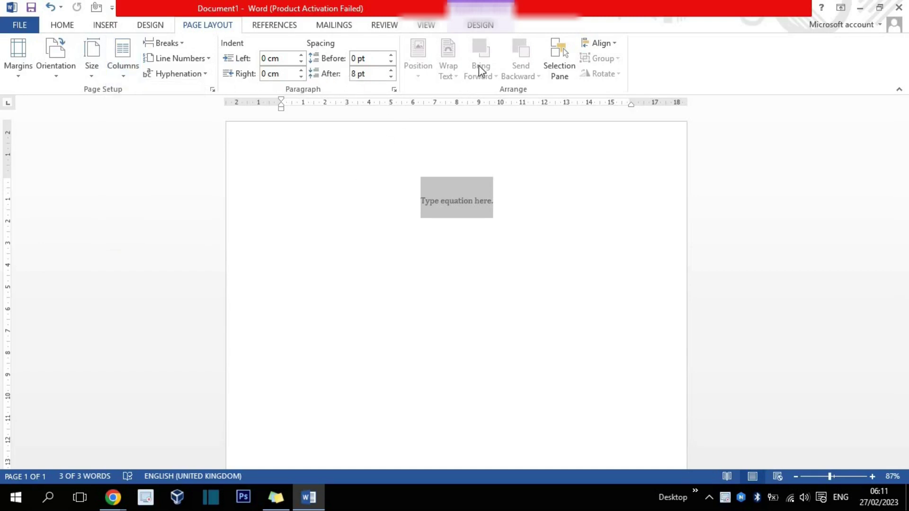
{"action": "left_click", "coordinate": [275, 27]}
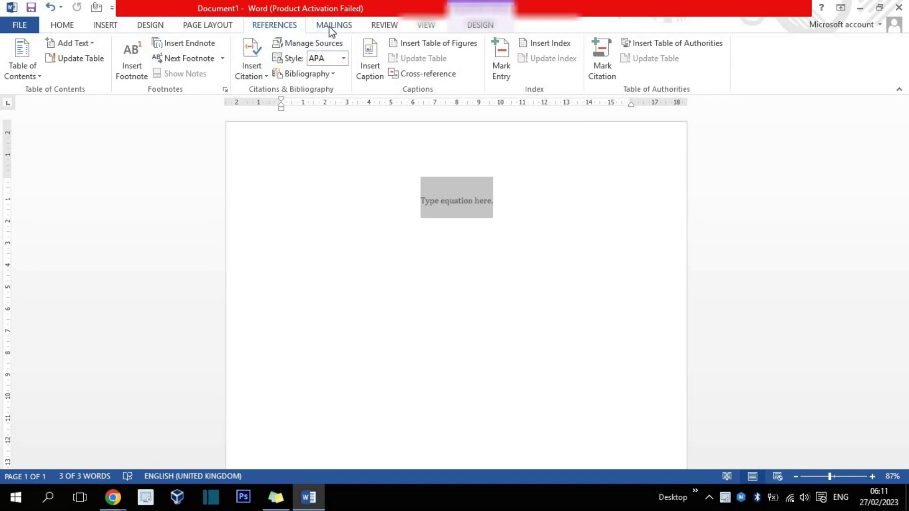
Show the Mailings tab, then the Review tab, then the View tab.
{"action": "left_click", "coordinate": [331, 26]}
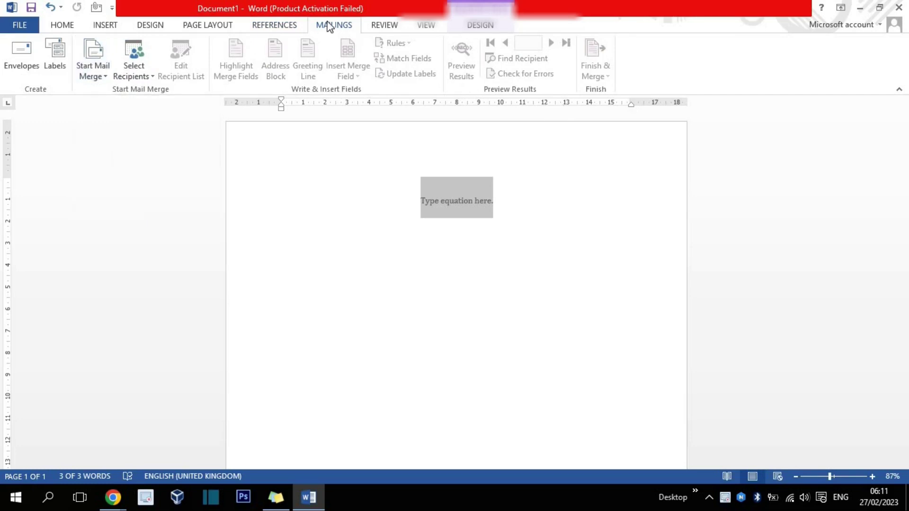
{"action": "left_click", "coordinate": [378, 30]}
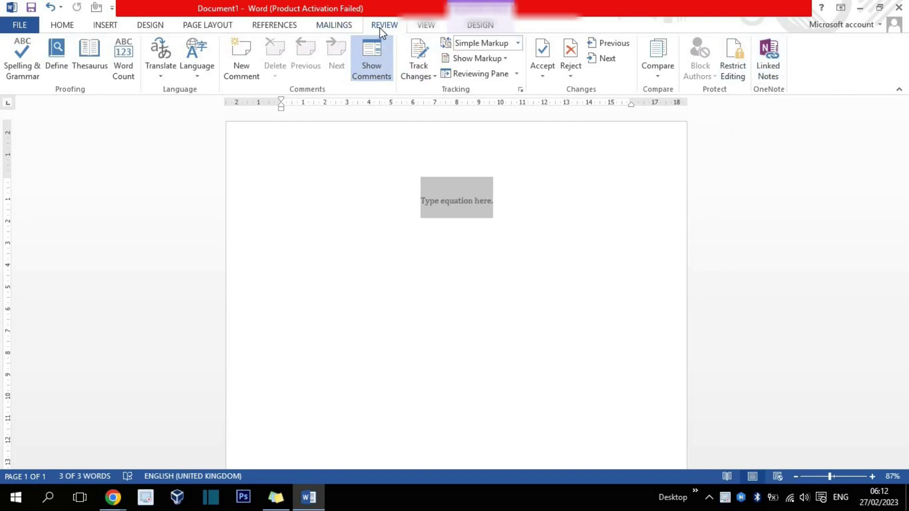
{"action": "left_click", "coordinate": [425, 27]}
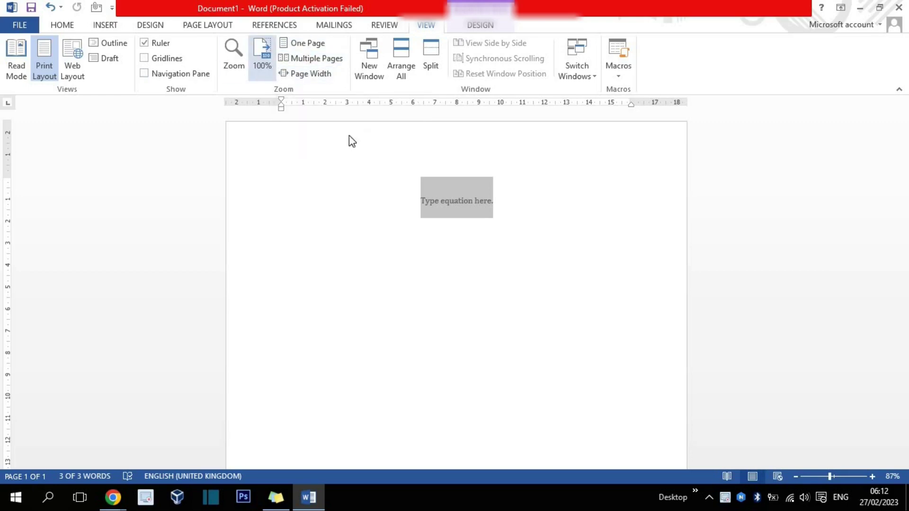
Toggle Gridlines and Navigation Pane on then off, and uncheck Ruler.
{"action": "left_click", "coordinate": [144, 58]}
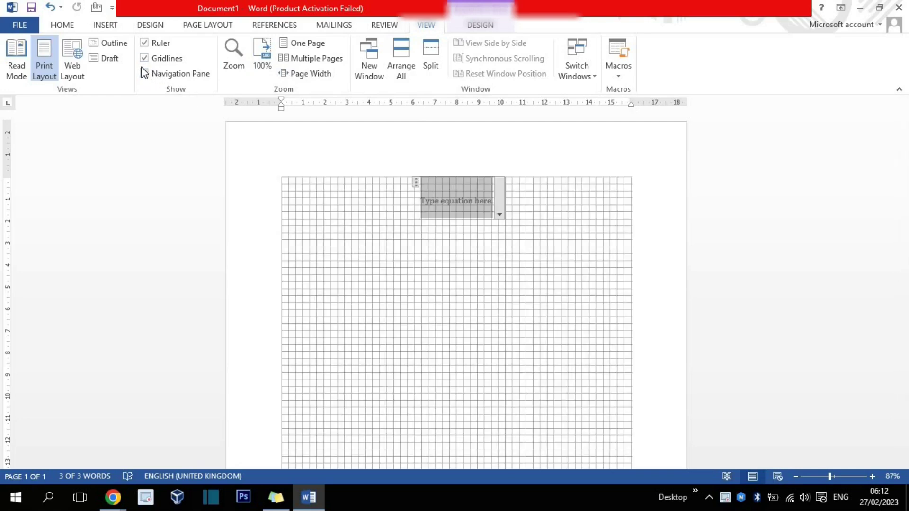
{"action": "left_click", "coordinate": [143, 73]}
{"action": "left_click", "coordinate": [142, 44]}
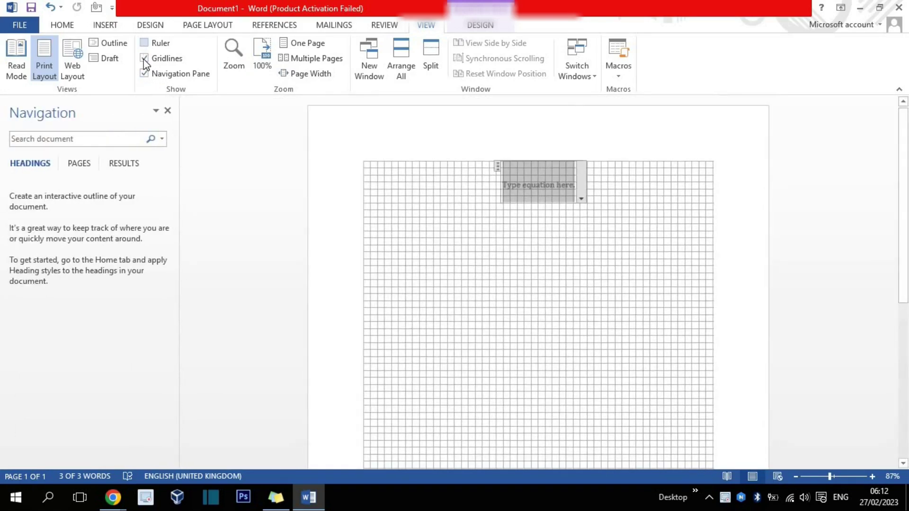
{"action": "left_click", "coordinate": [144, 57]}
{"action": "left_click", "coordinate": [143, 73]}
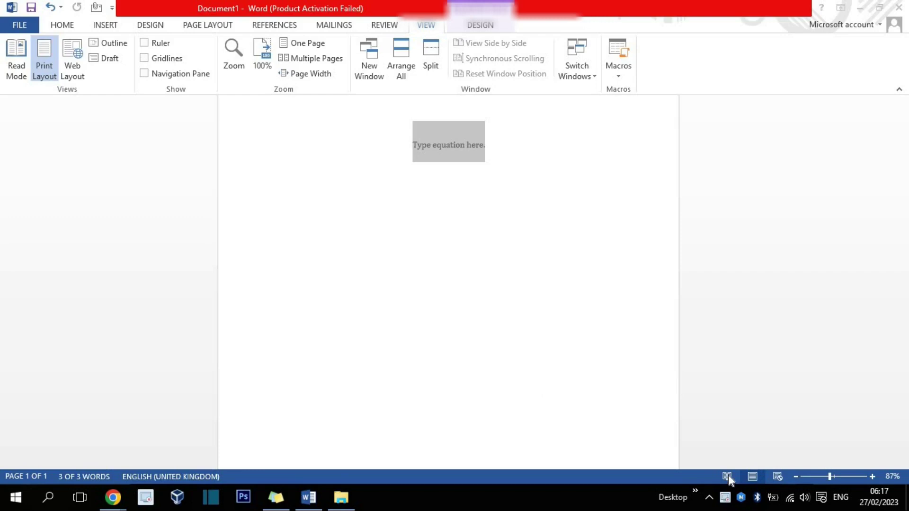
{"action": "left_click", "coordinate": [720, 445]}
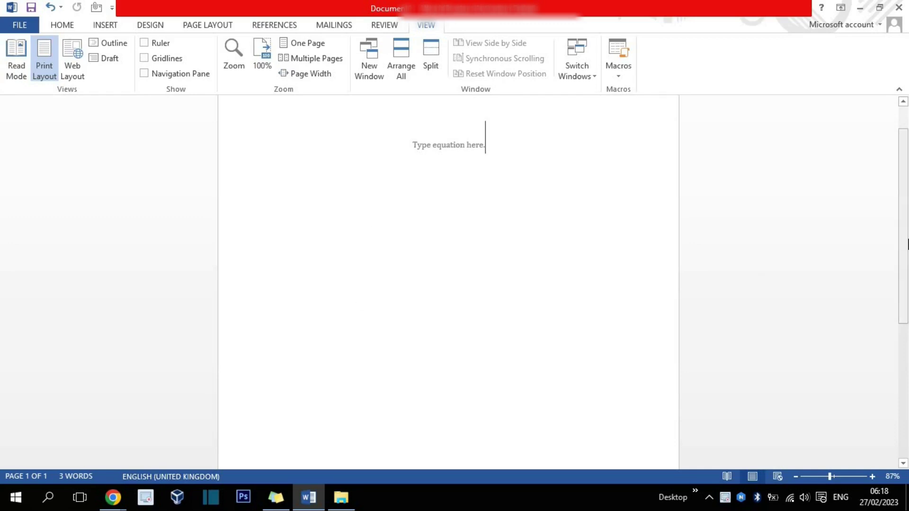
{"action": "scroll", "coordinate": [907, 182], "scroll_direction": "up", "scroll_amount": 2}
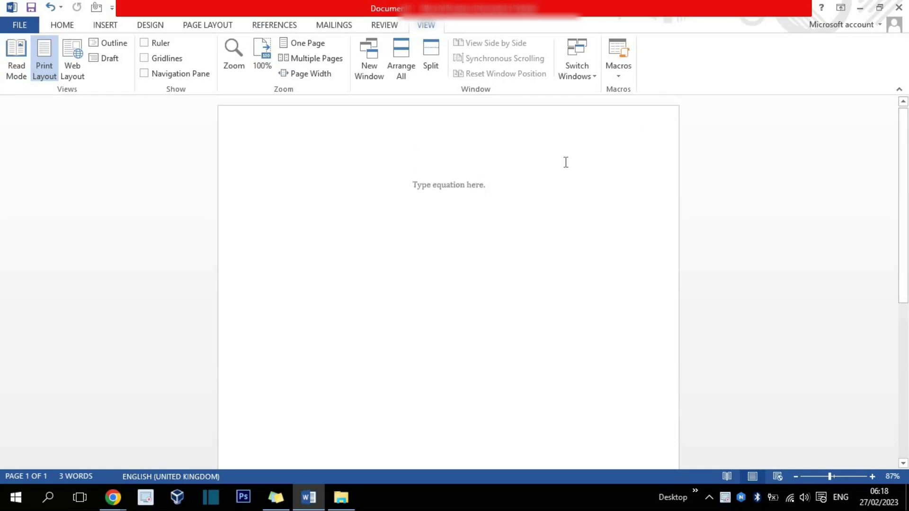
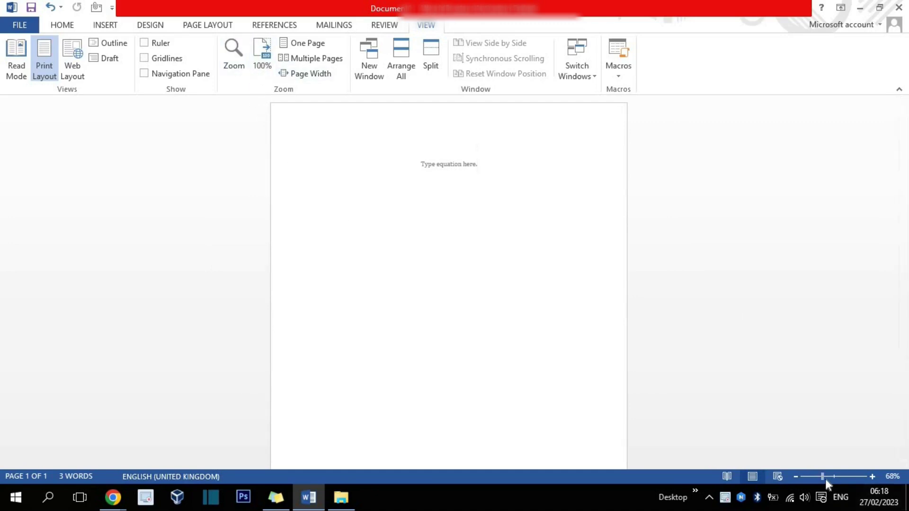
Zoom in closely on the equation placeholder and select it.
{"action": "left_click_drag", "start_coordinate": [826, 476], "coordinate": [842, 473]}
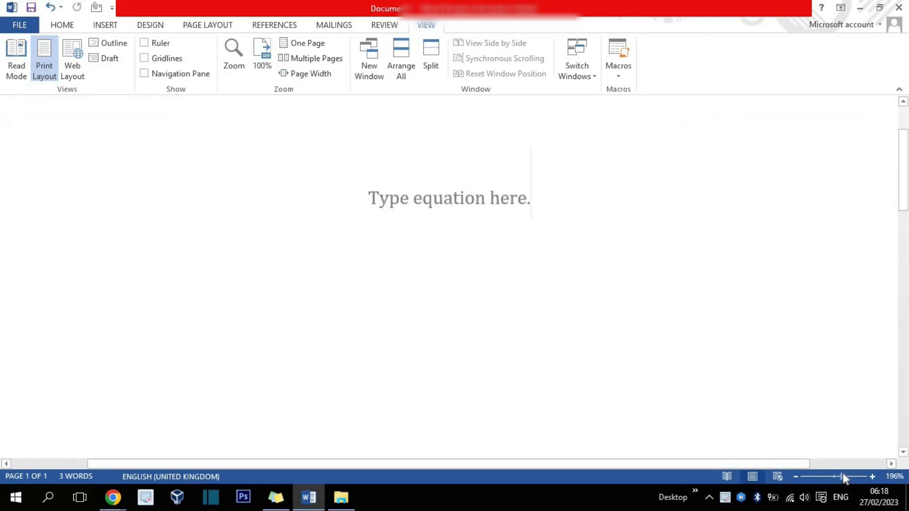
{"action": "mouse_move", "coordinate": [840, 475]}
{"action": "left_mouse_down"}
{"action": "mouse_move", "coordinate": [810, 478]}
{"action": "mouse_move", "coordinate": [820, 481]}
{"action": "left_mouse_up"}
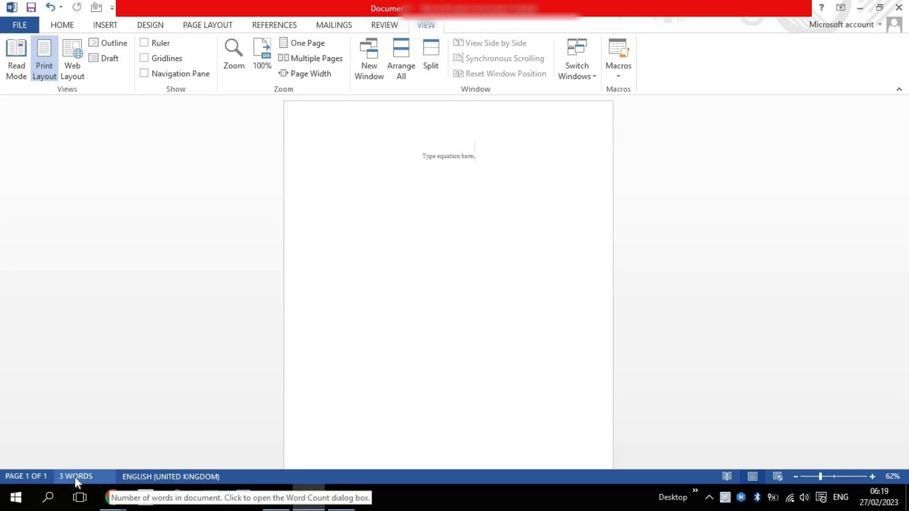
{"action": "left_click", "coordinate": [455, 154]}
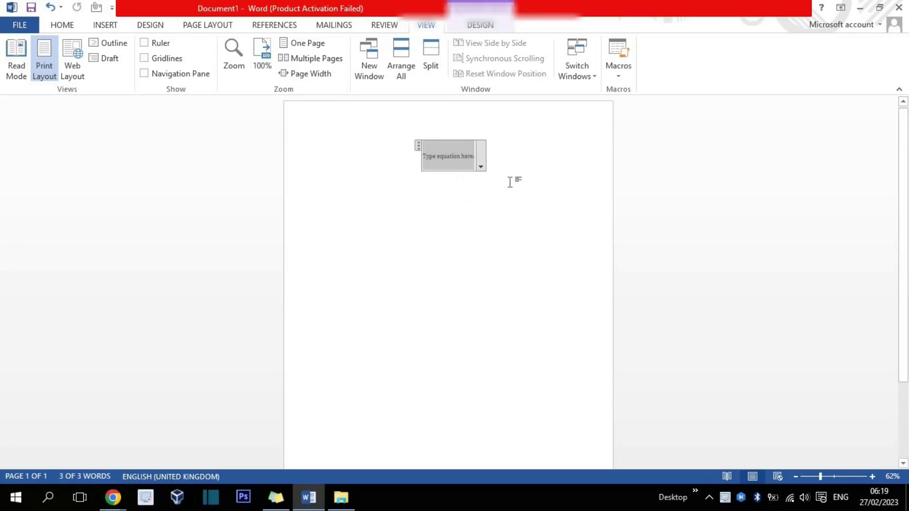
Type 'Ma name is ali' below the equation, then view the File Info page.
{"action": "left_click", "coordinate": [527, 162]}
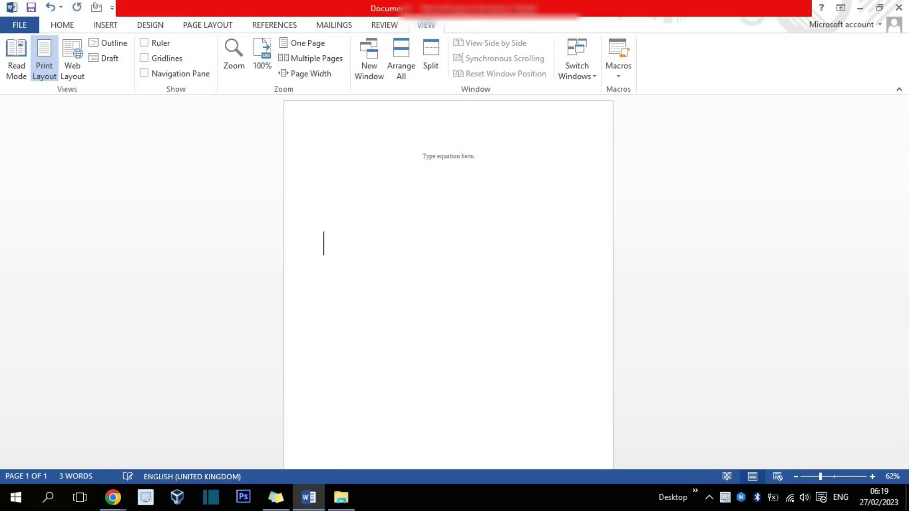
{"action": "type", "text": "Ma name is ali"}
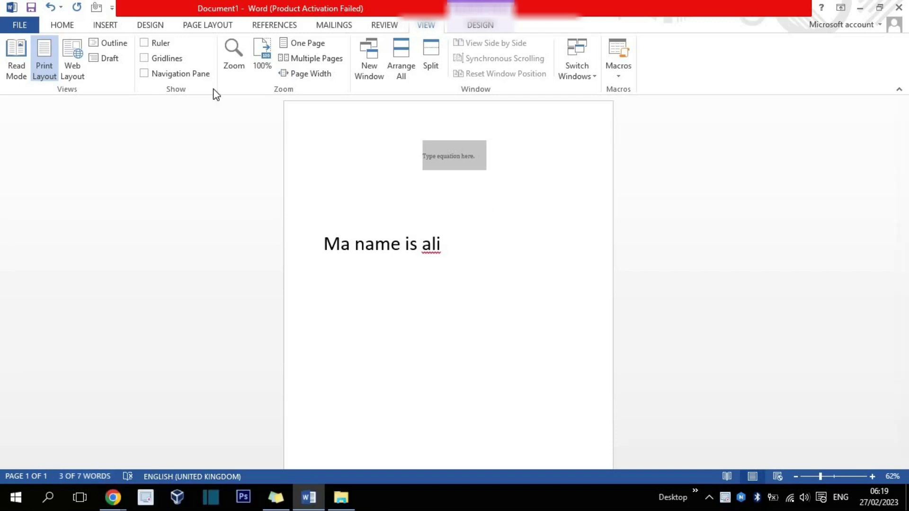
{"action": "left_click", "coordinate": [20, 25]}
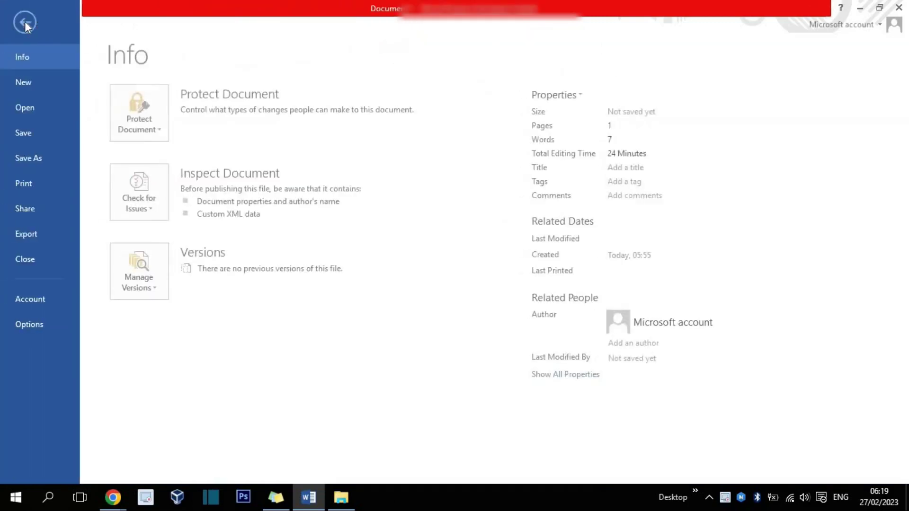